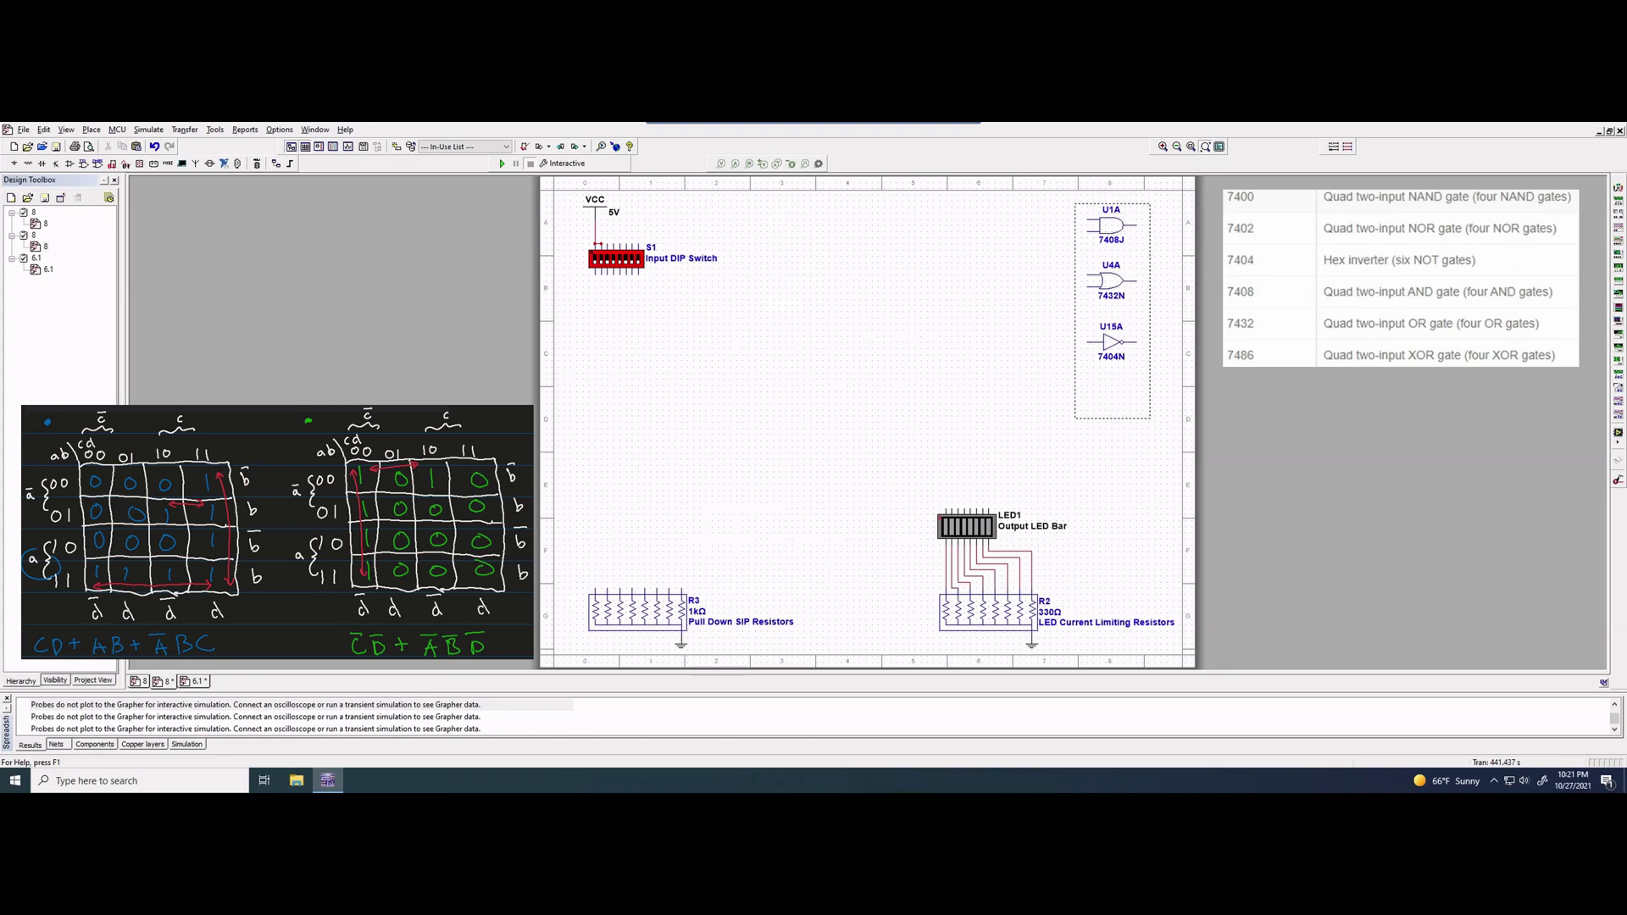
key(Escape)
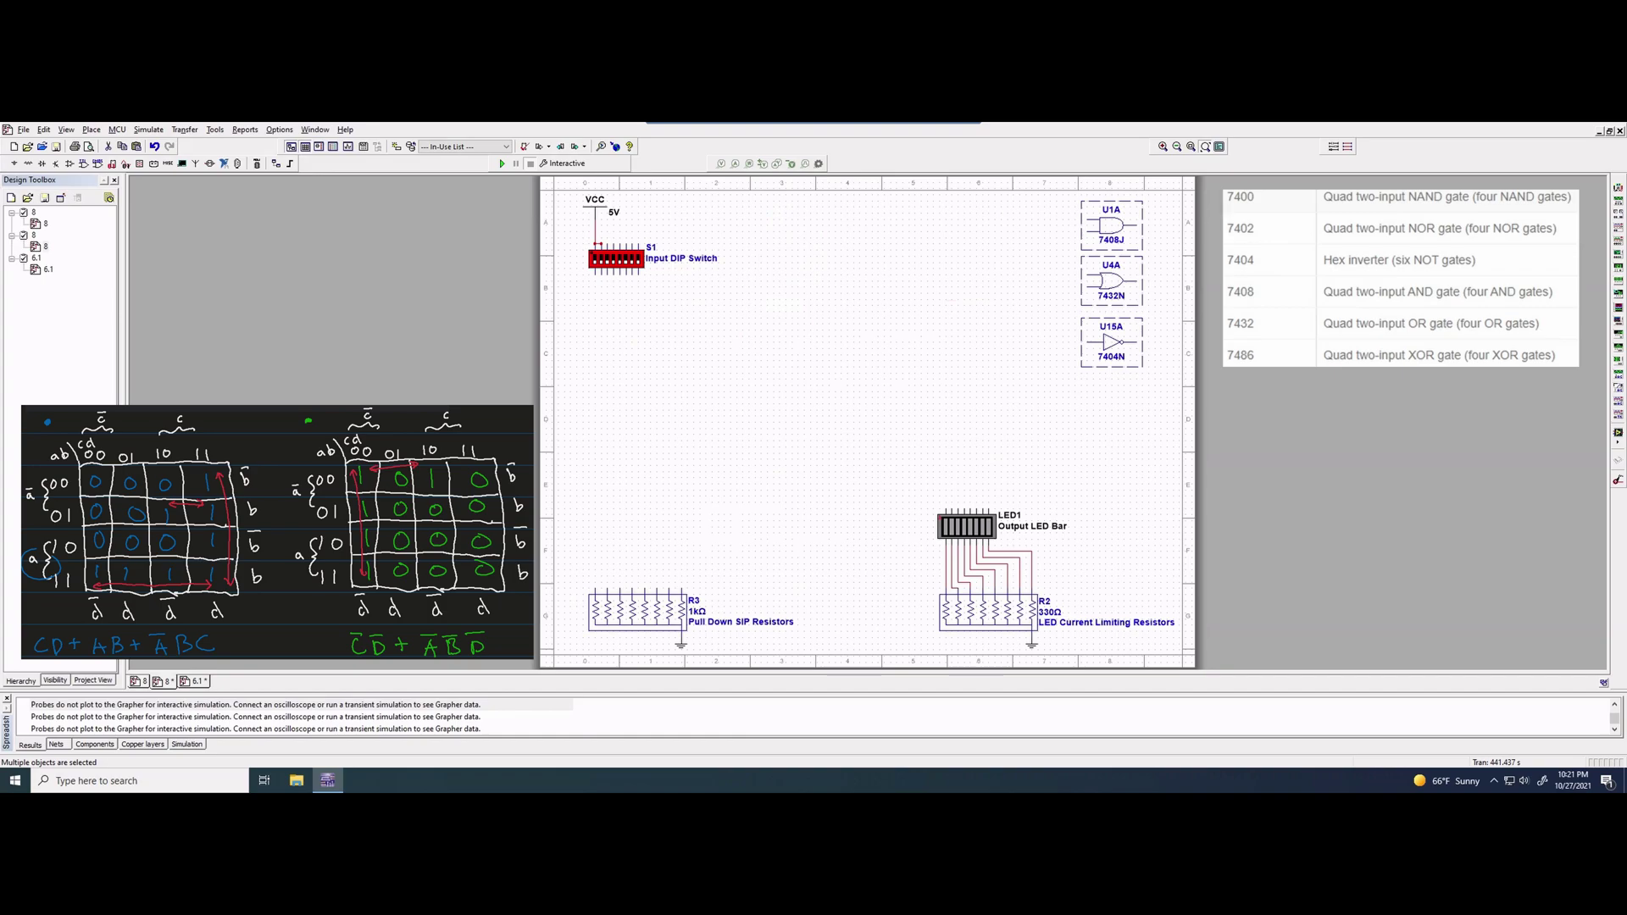
key(Escape)
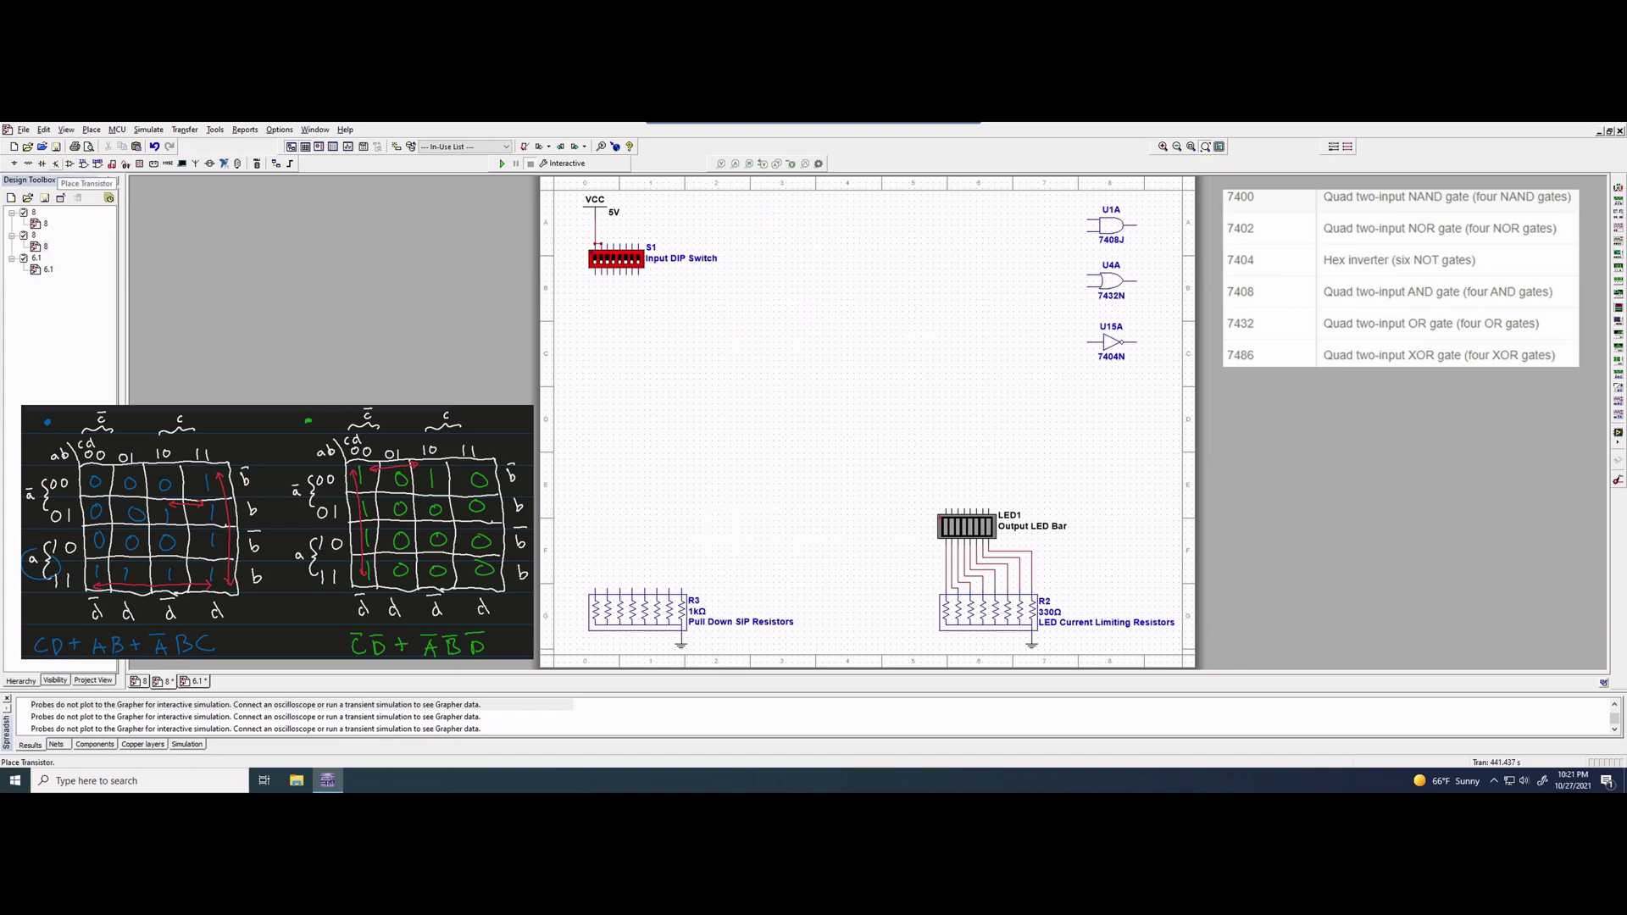
click(92, 130)
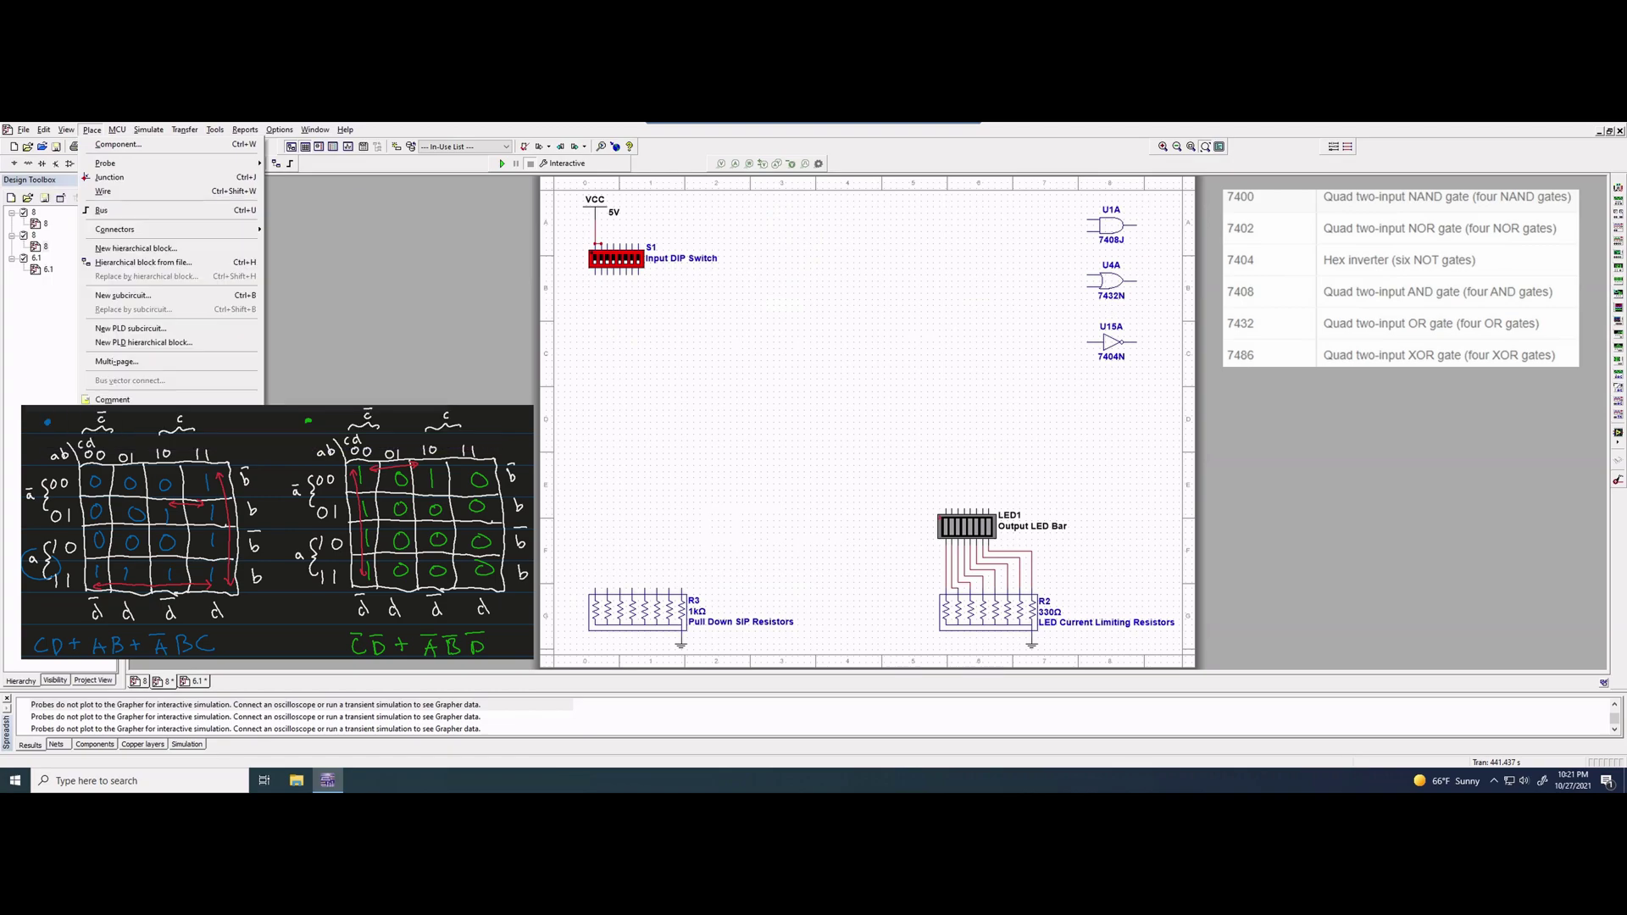
key(Escape)
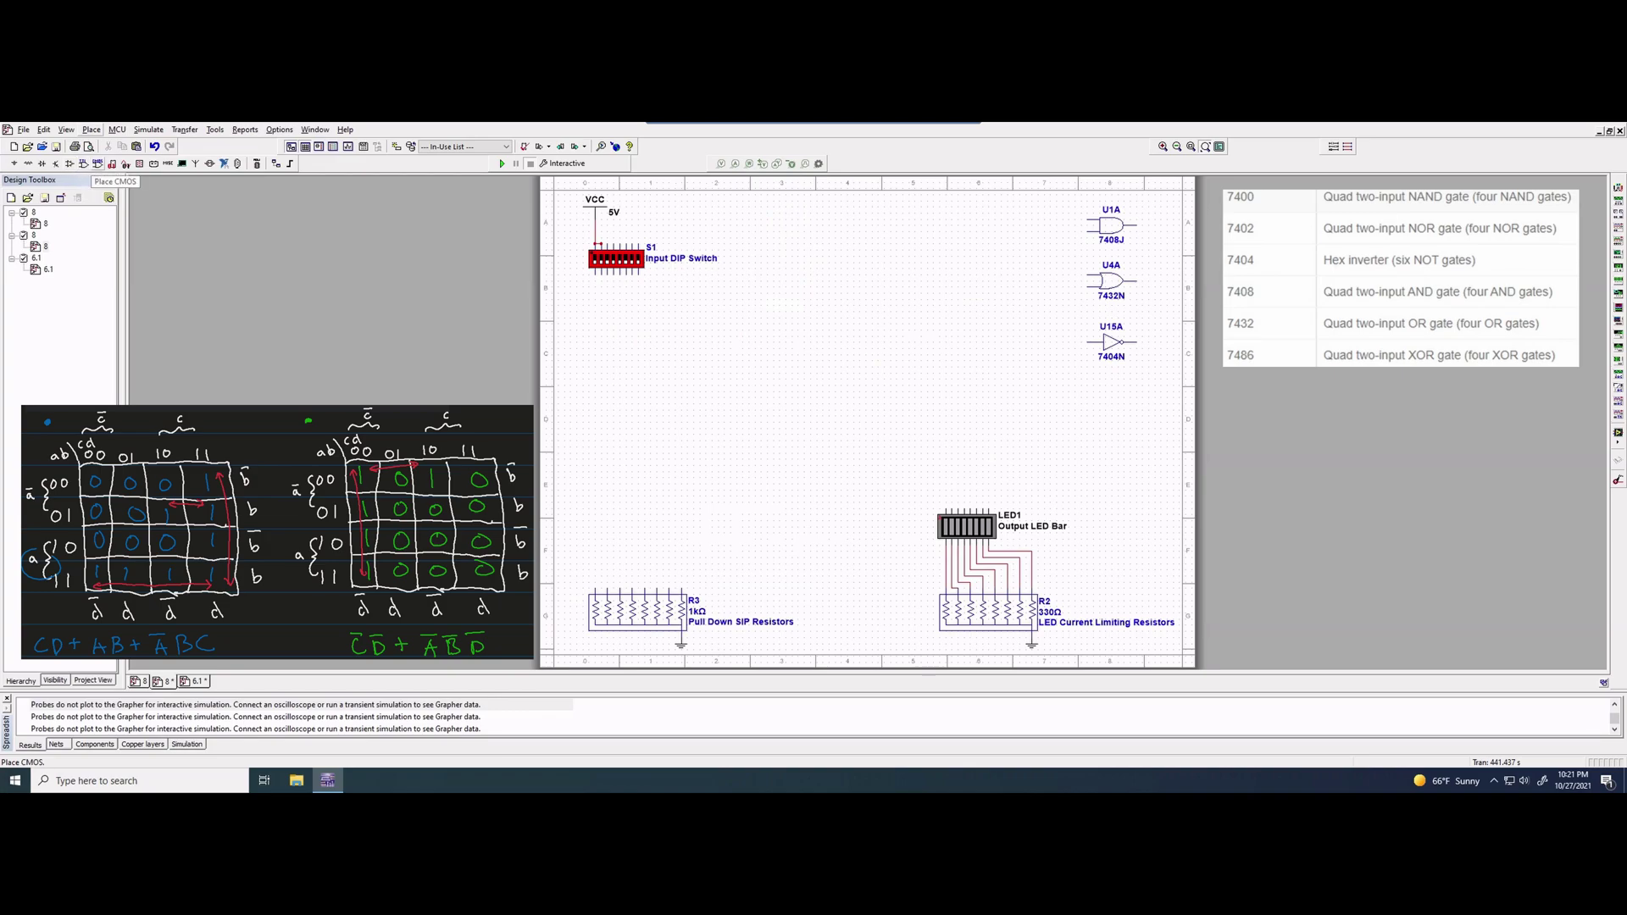
Browse the TTL component list from 7400N through 7408N to show the available logic gates.
click(83, 163)
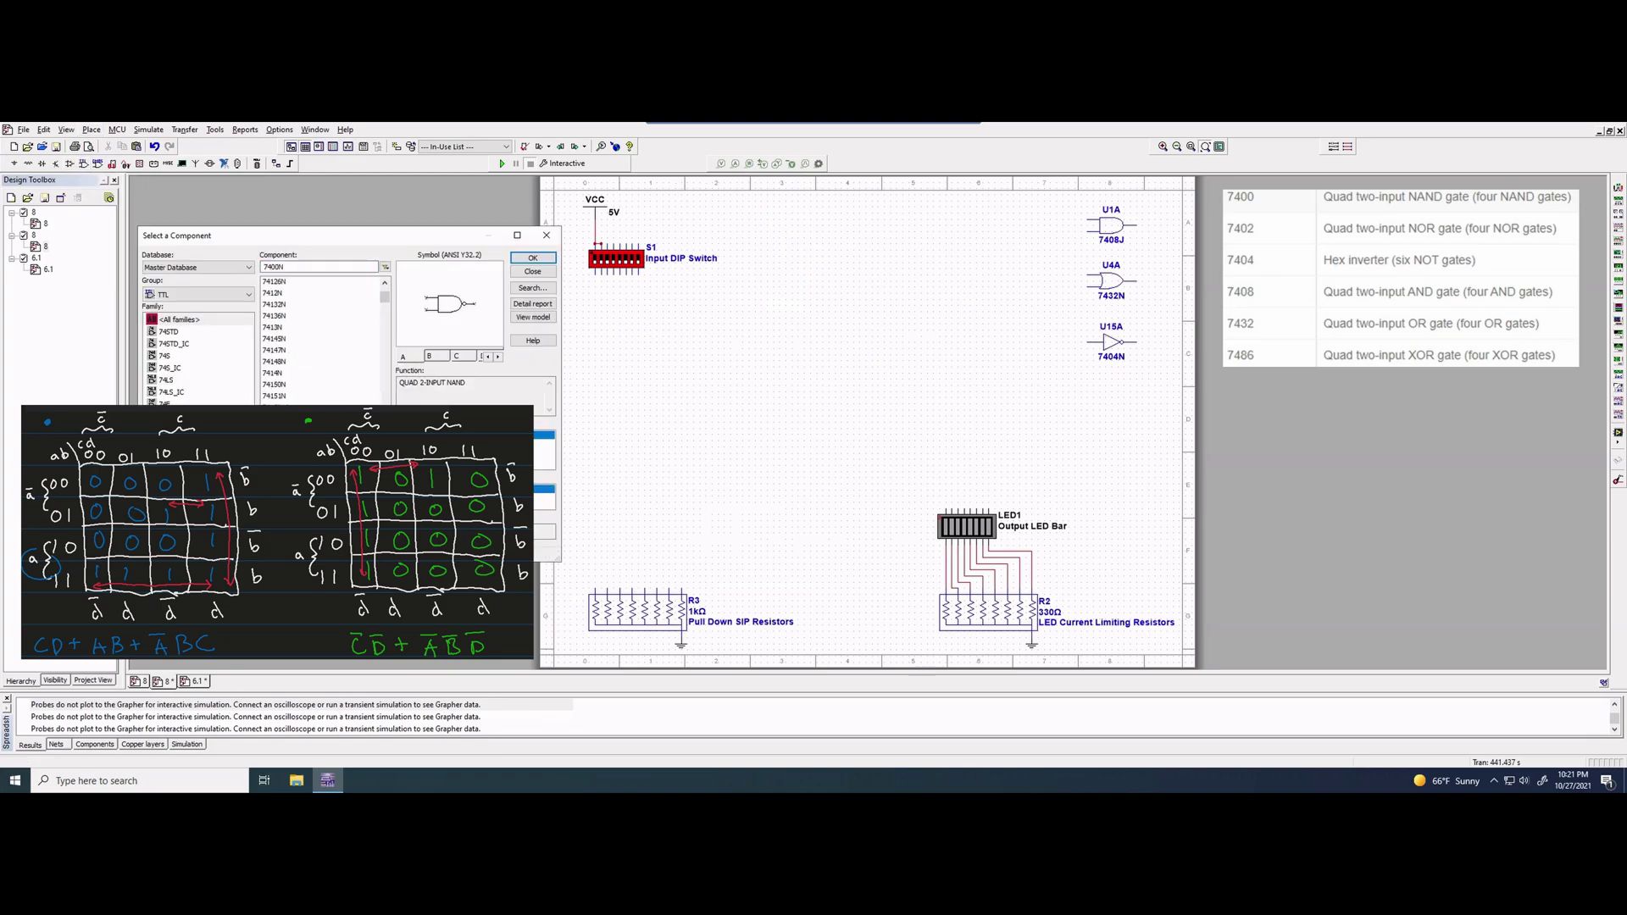
key(Down)
key(Down)
key(Down)
key(Down)
key(Down)
key(Down)
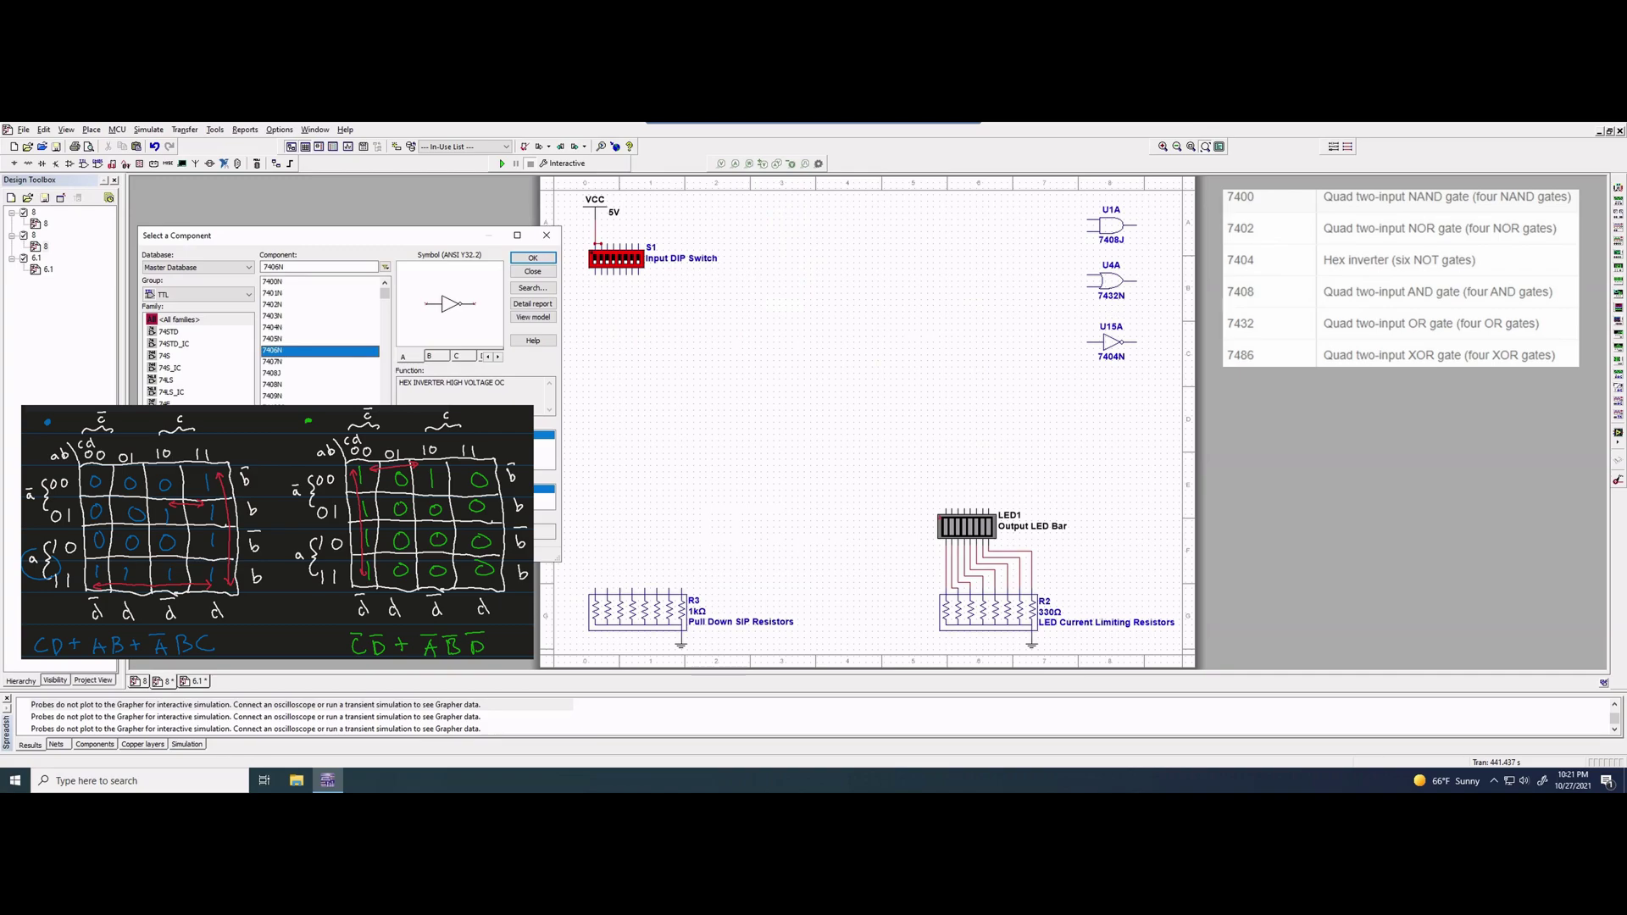
key(Down)
key(Down)
key(Down)
click(546, 235)
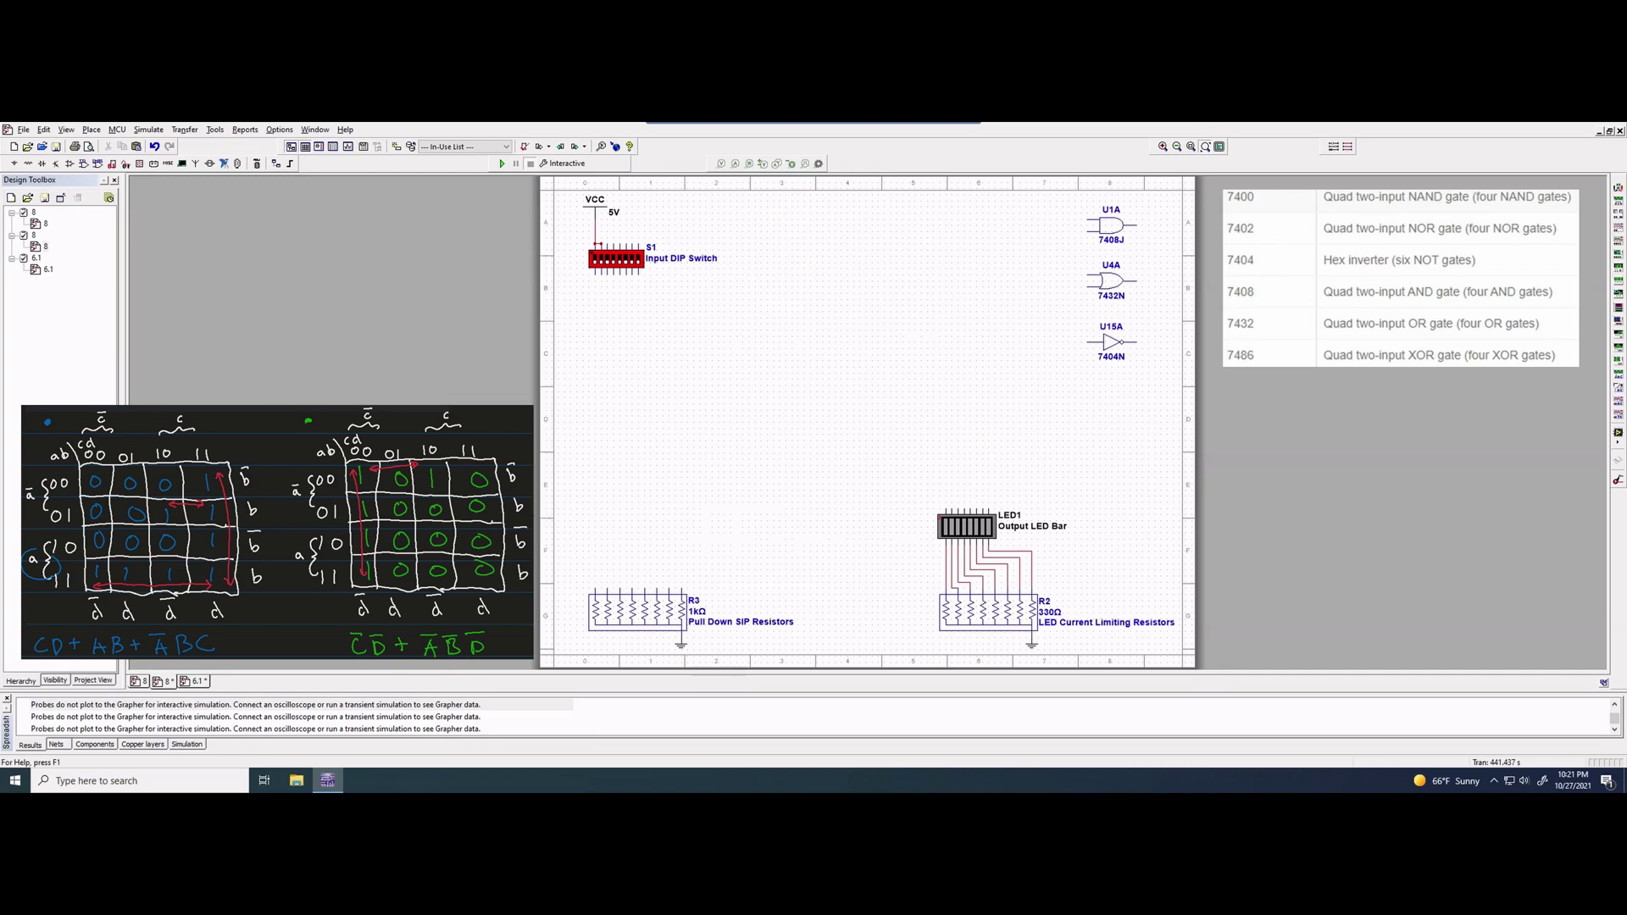
Review the Karnaugh maps for f1 and f2 in the OneNote lab notes against the placed AND and OR gates.
click(1110, 226)
click(1111, 280)
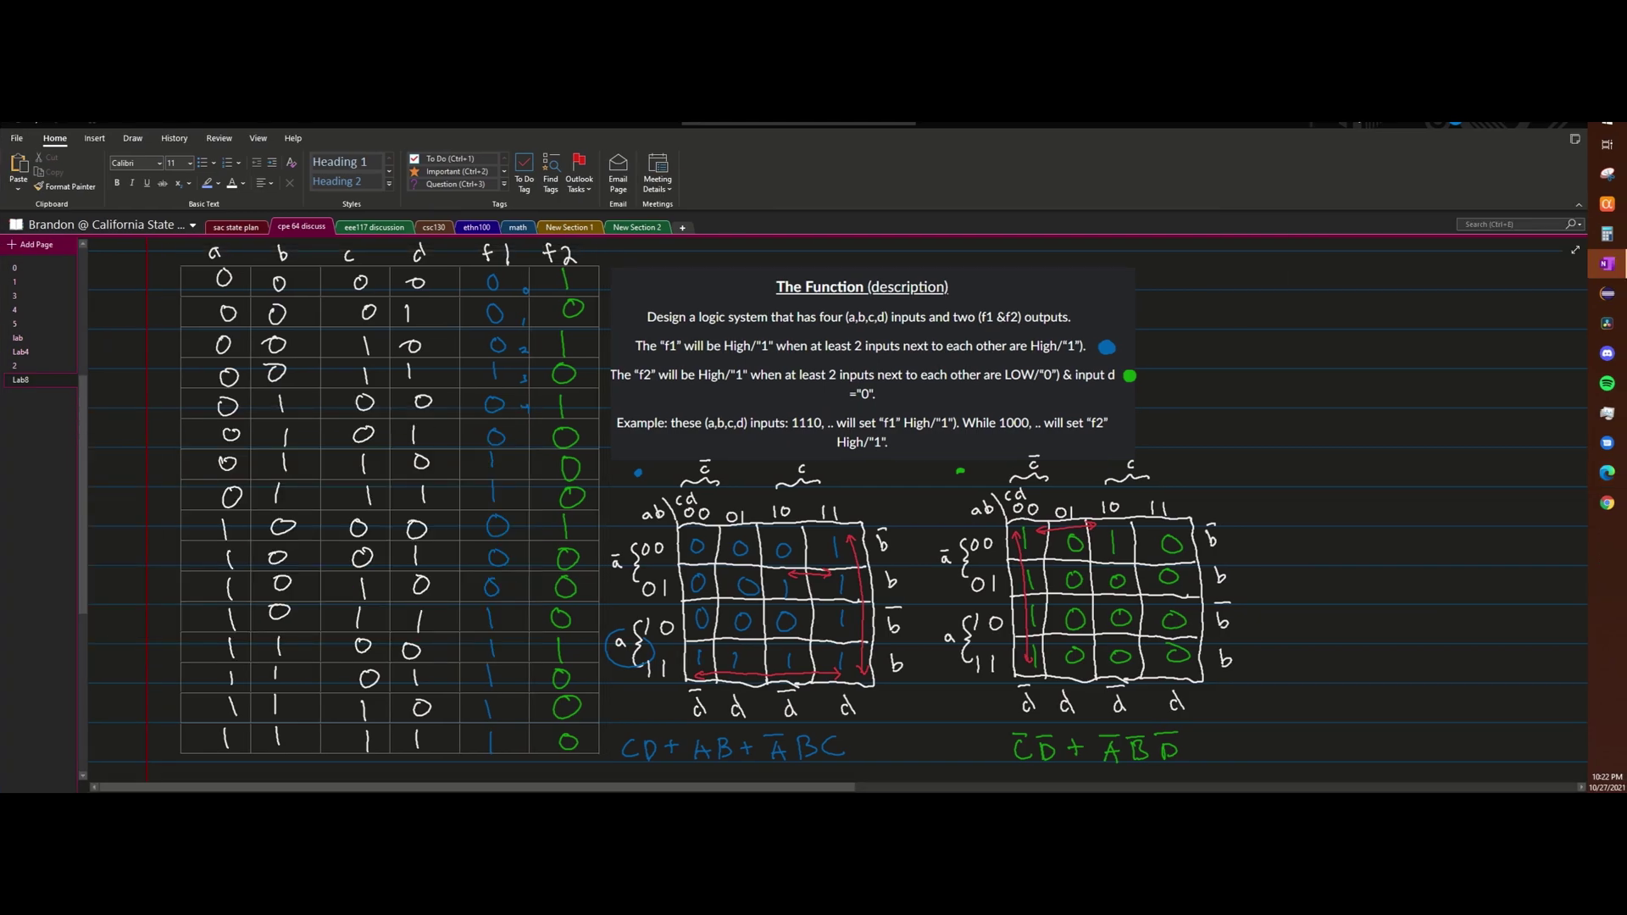
mouse_move(1385, 742)
mouse_down()
mouse_move(644, 508)
mouse_move(598, 452)
mouse_up()
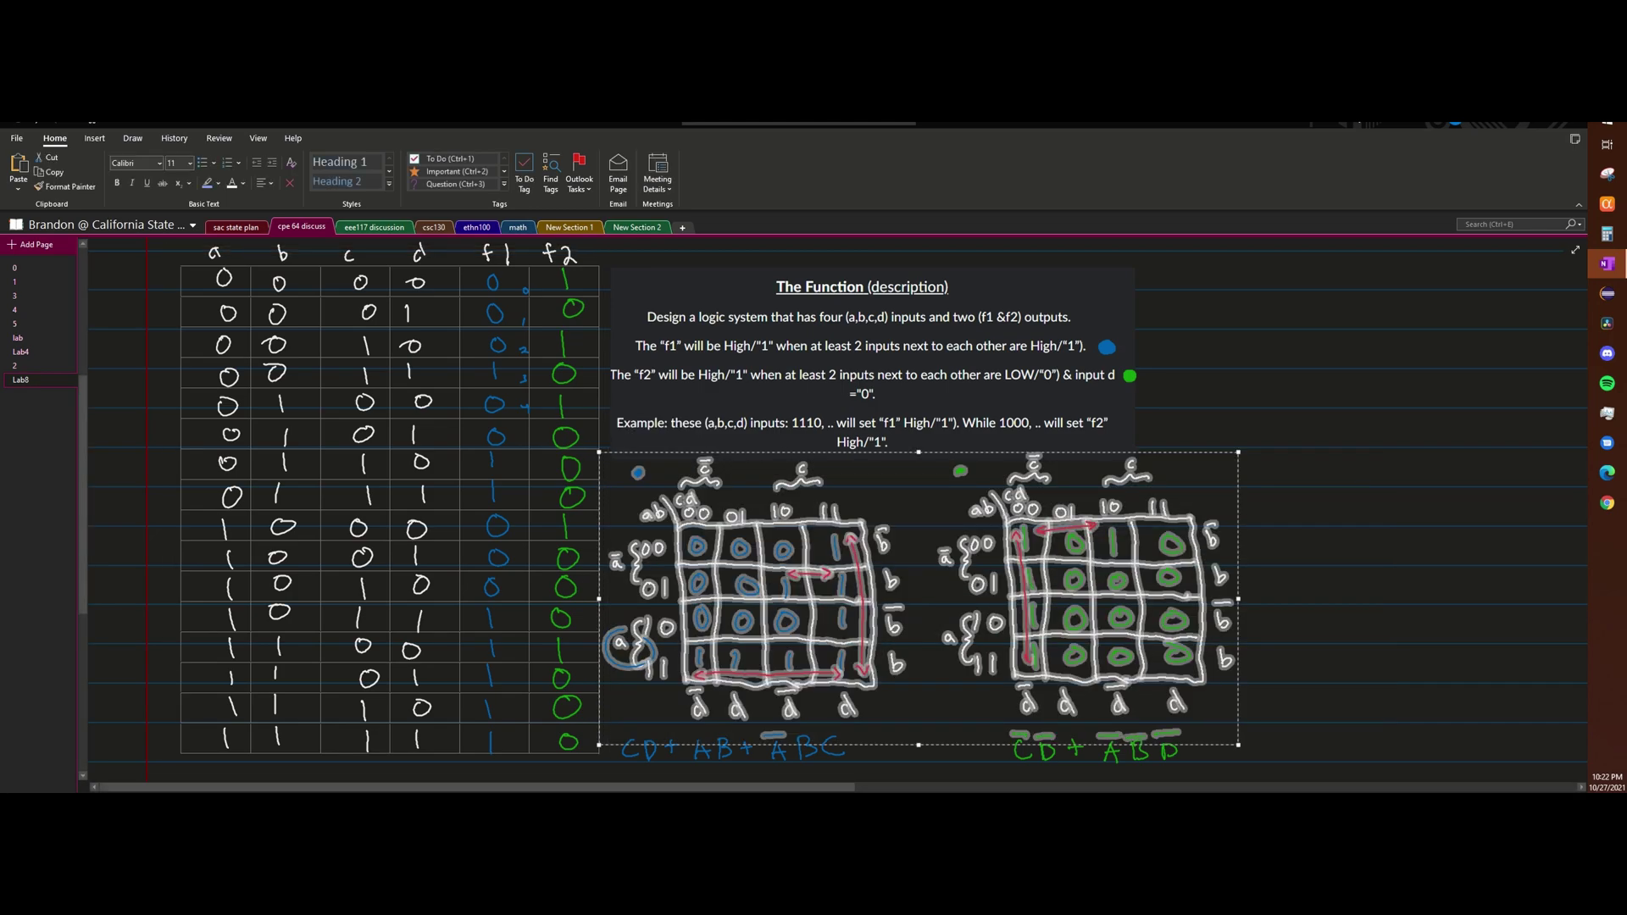
key(Escape)
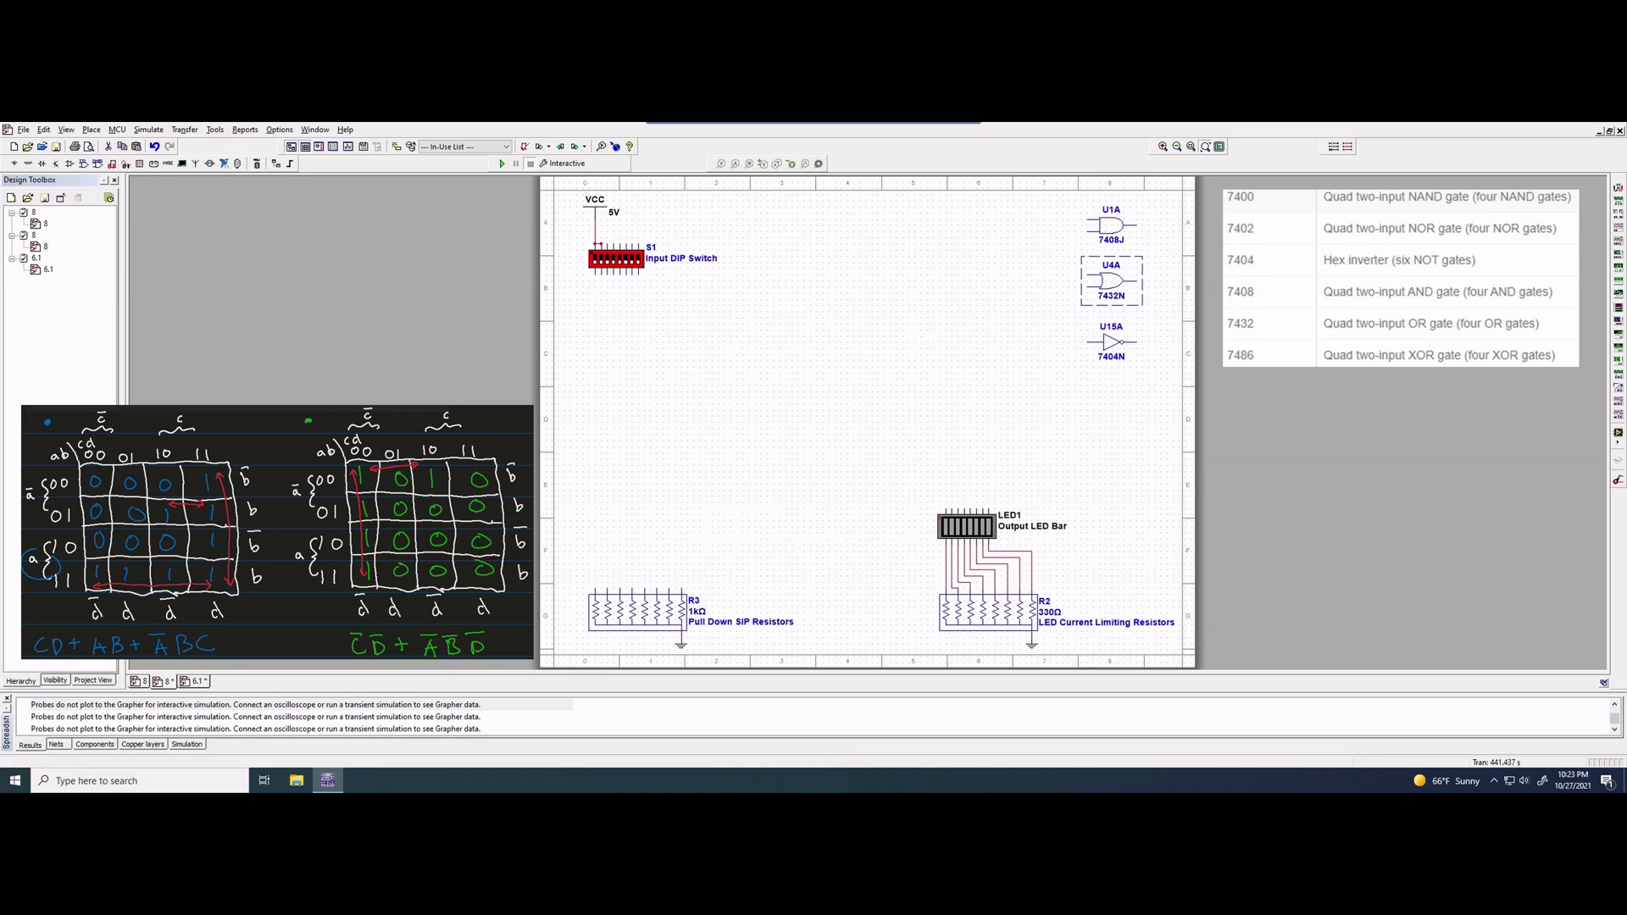
key(Escape)
key(ctrl+w)
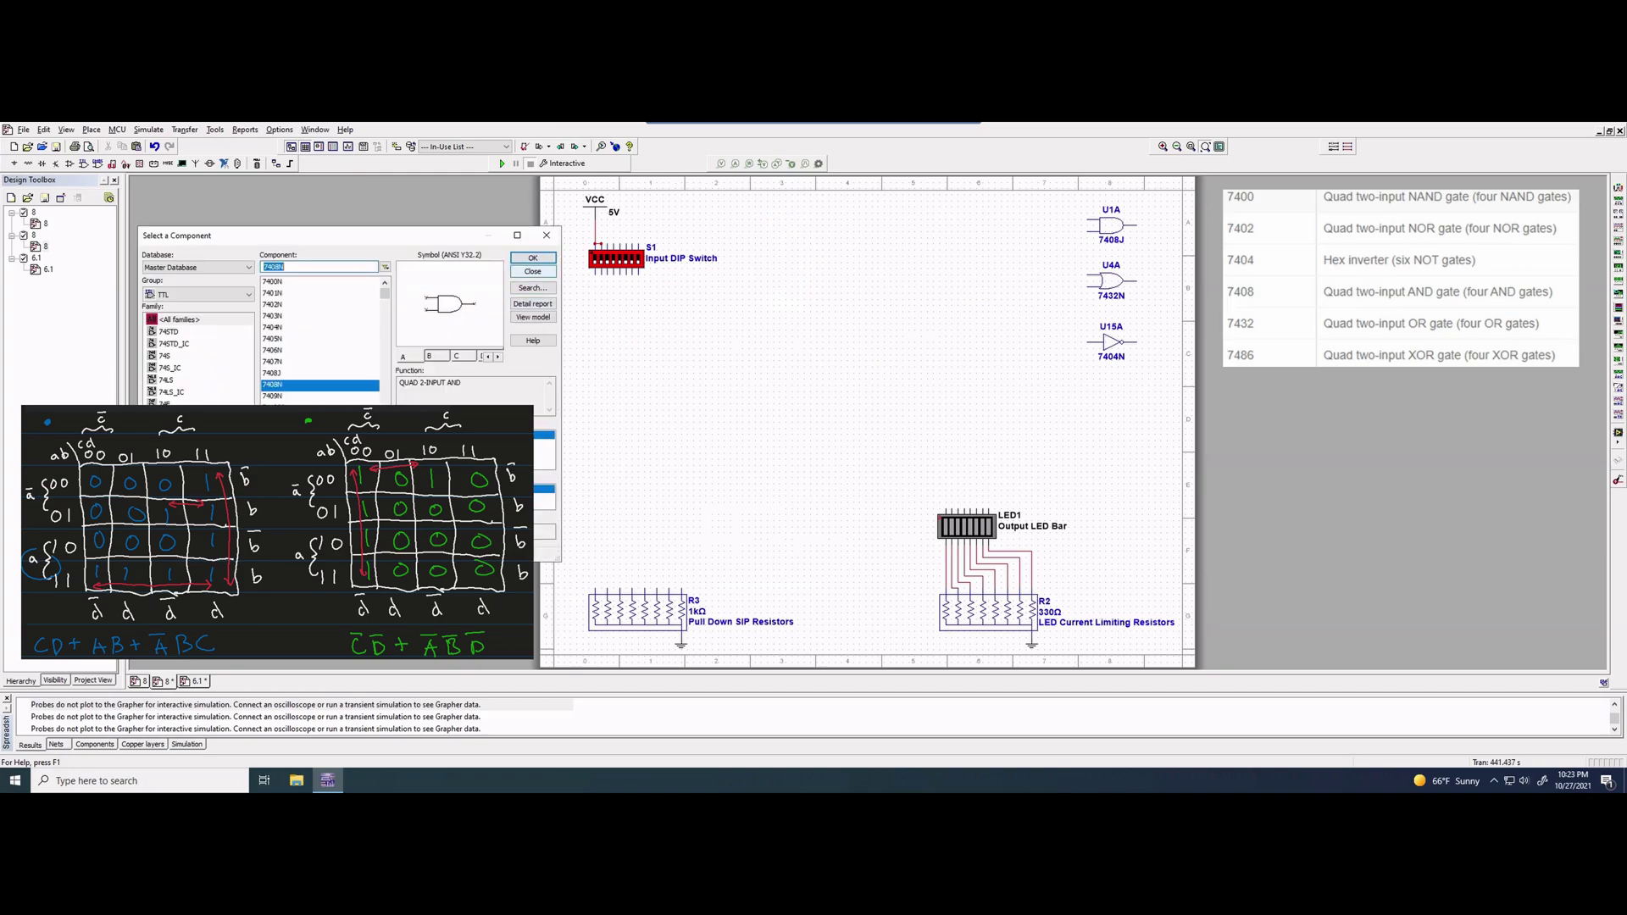
click(532, 273)
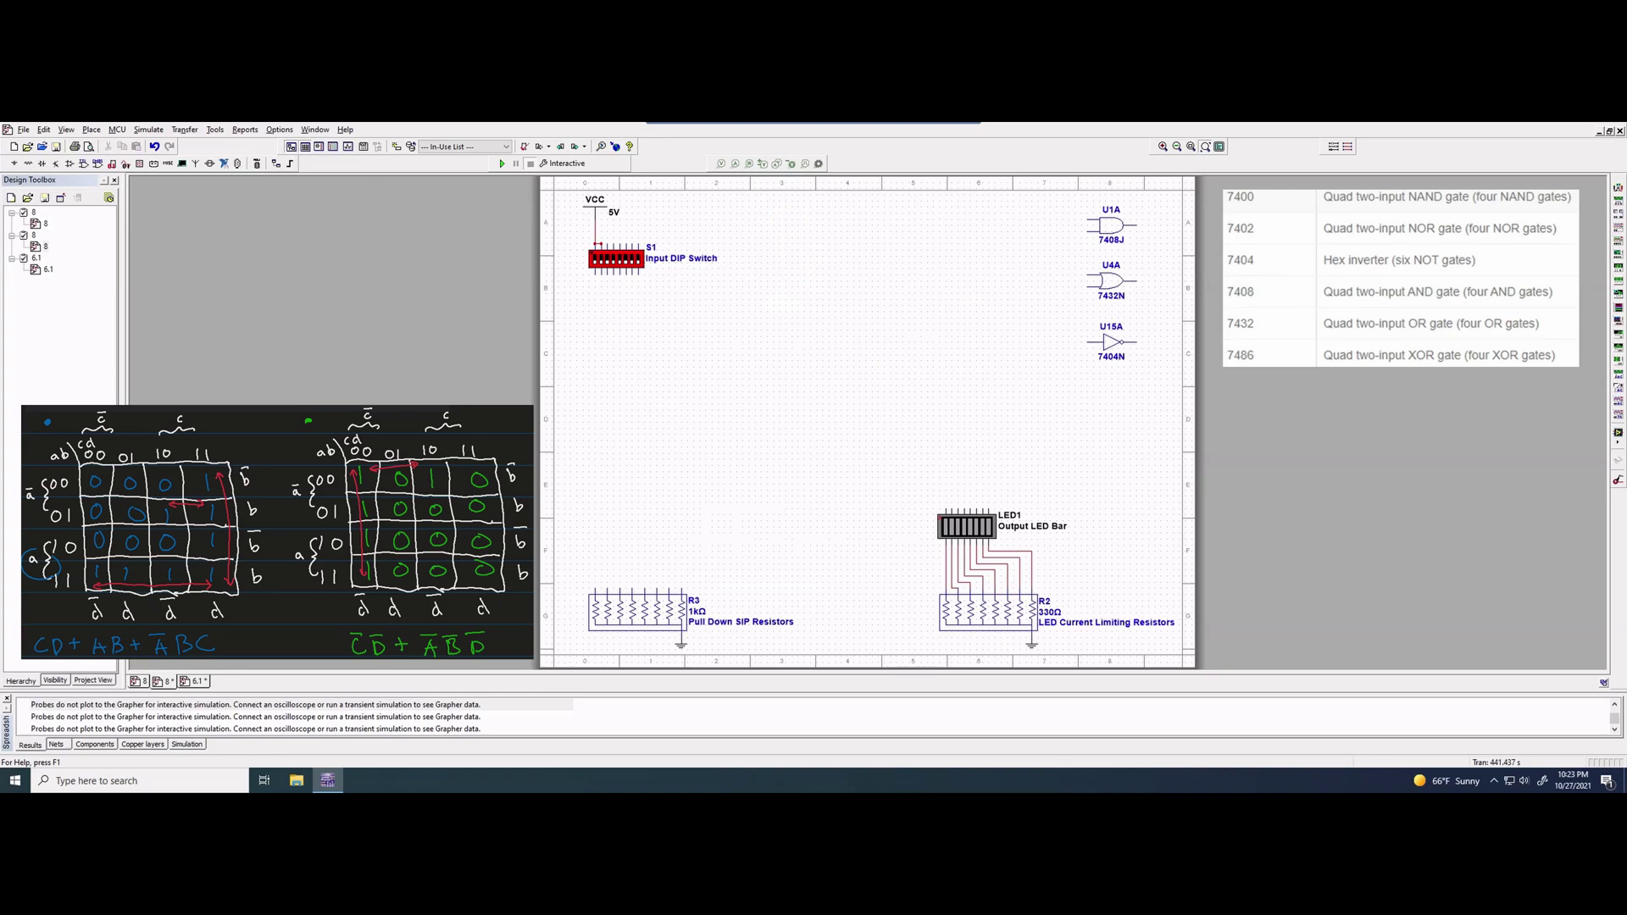
Wire the DIP switch's first four positions to VCC and connect their outputs to the first four R3 pull-down resistors.
click(595, 589)
click(601, 274)
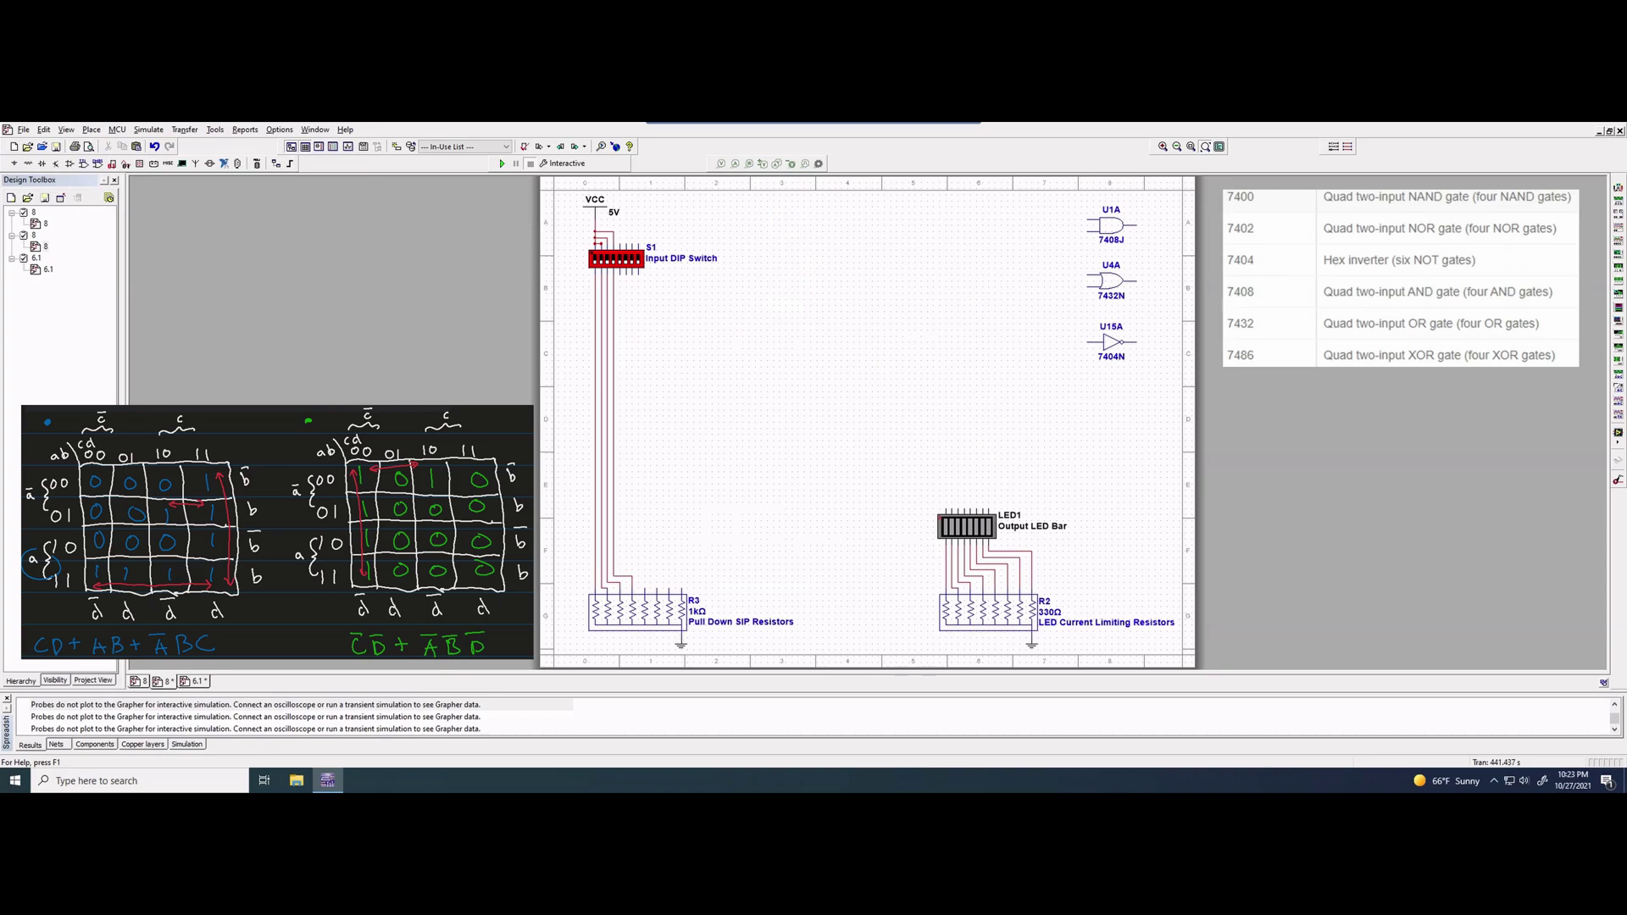
click(594, 430)
key(ctrl+c)
Connect the four DIP switch output lines to the first four inputs of the output LED bar in matching order.
click(945, 509)
click(606, 508)
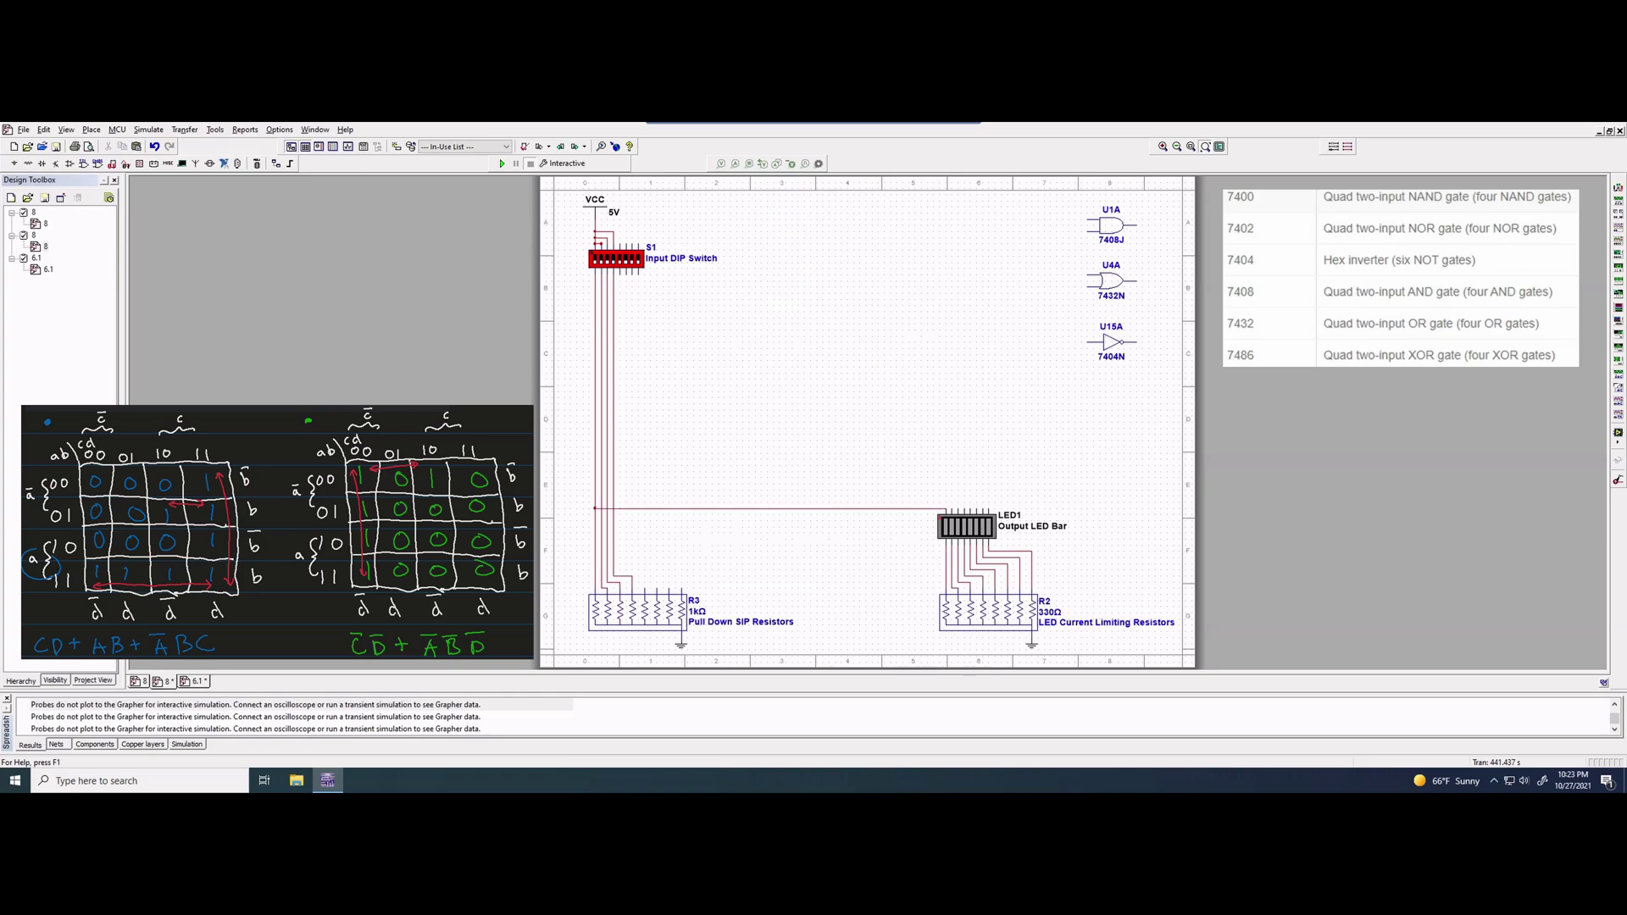
click(952, 509)
click(957, 509)
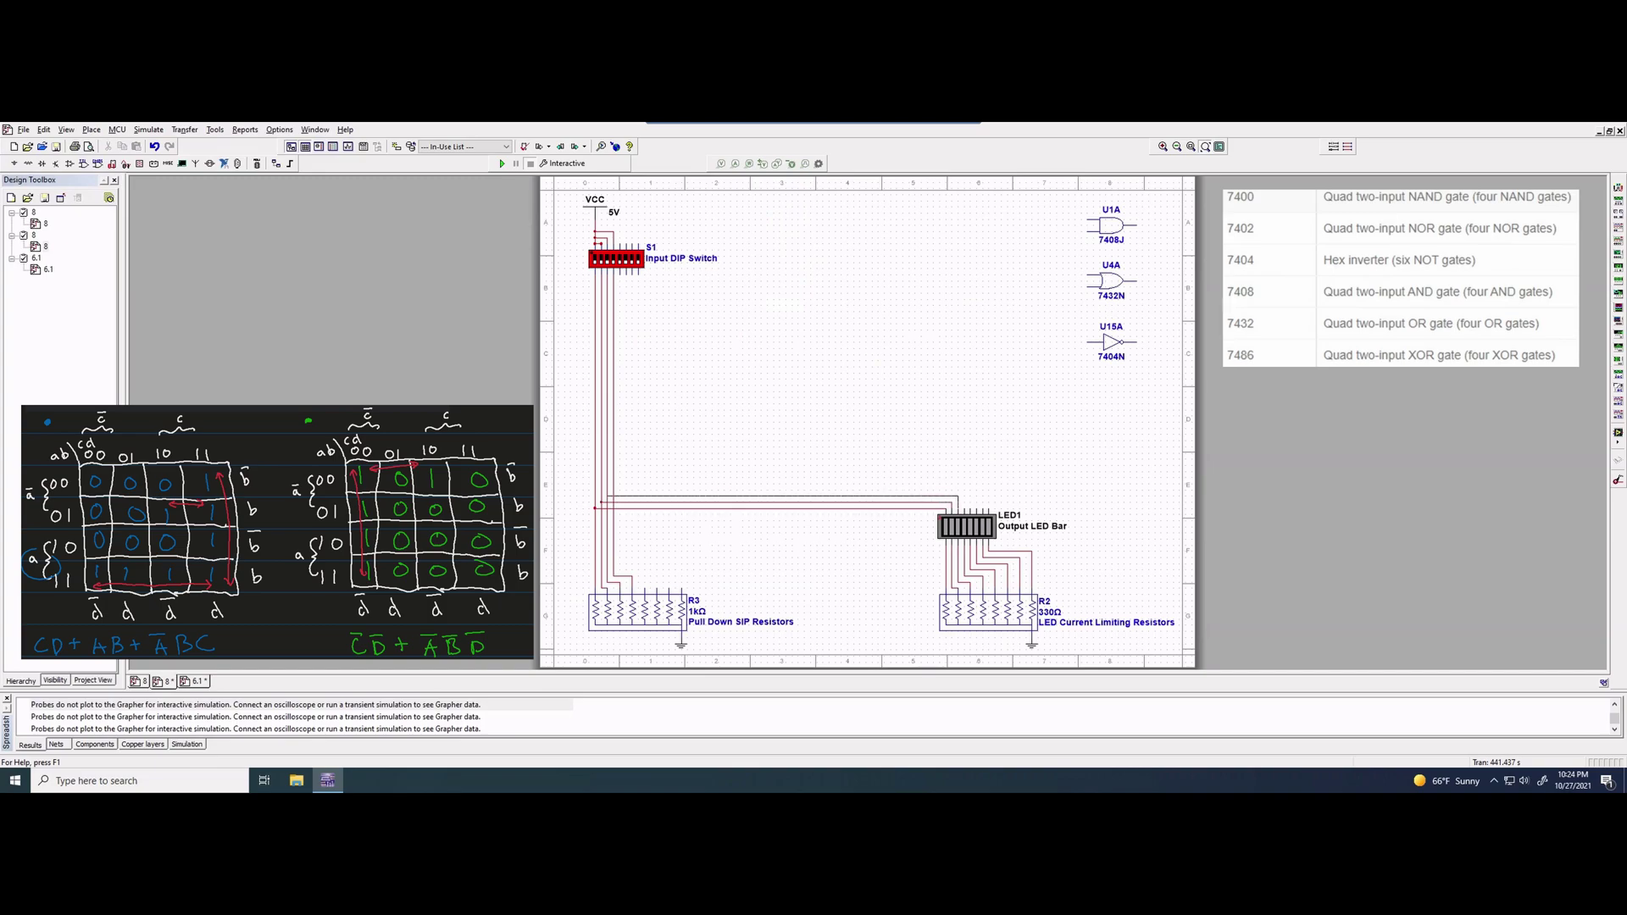
click(964, 508)
click(613, 489)
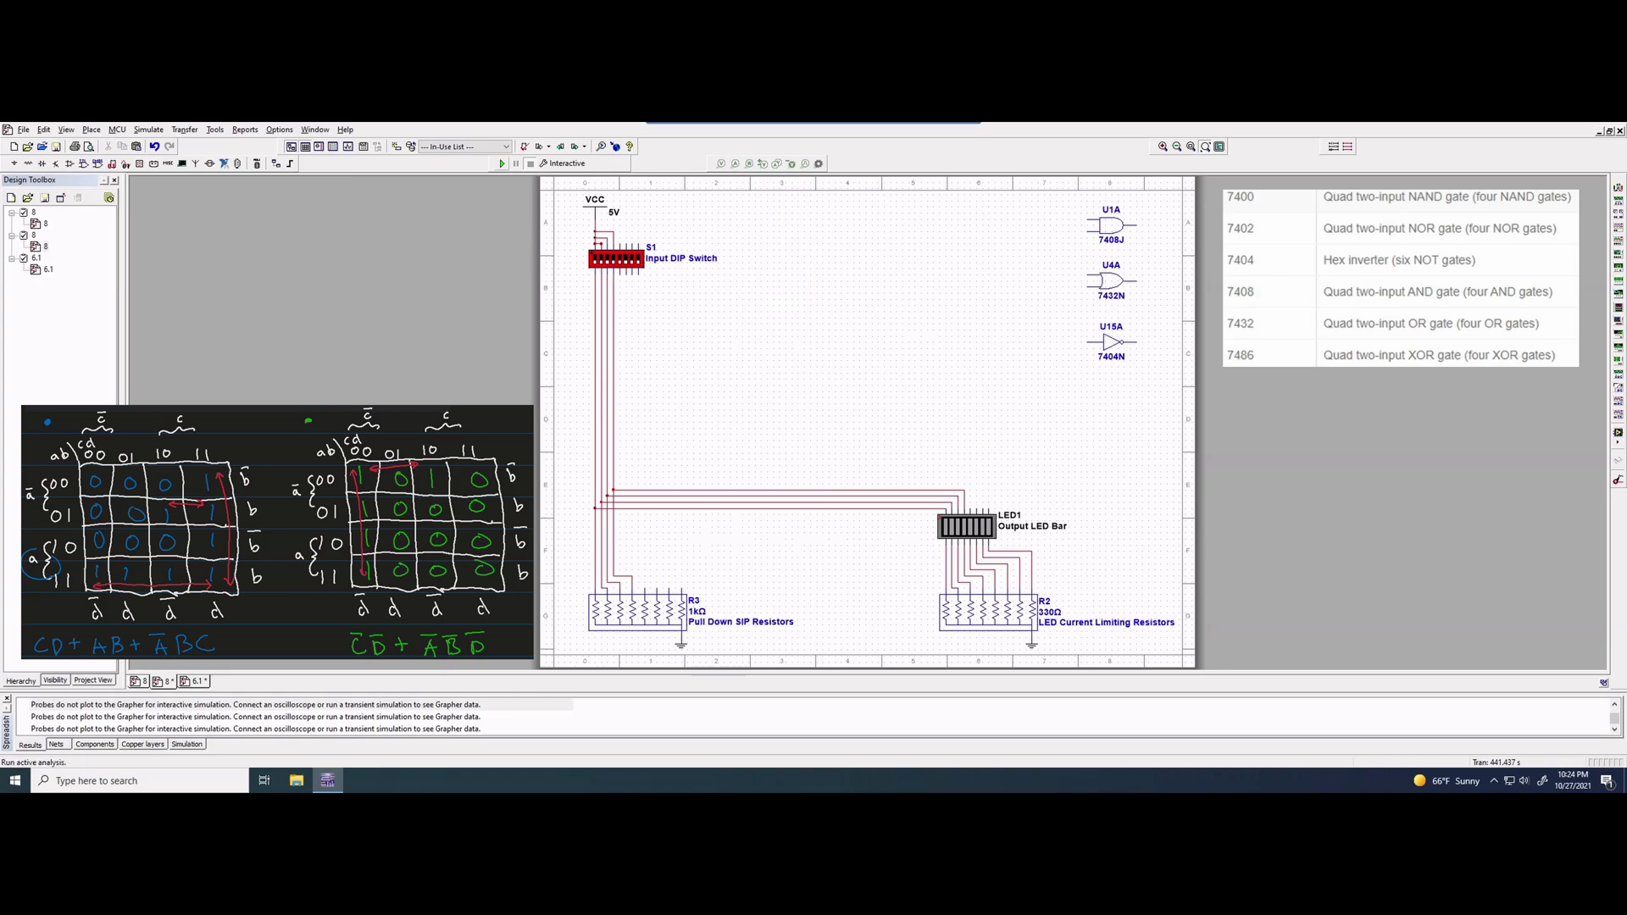
Simulate the circuit, toggle each of the four DIP switches on and off to check the LEDs, and stop the simulation.
click(502, 163)
click(594, 259)
click(600, 259)
click(605, 259)
click(611, 259)
click(611, 259)
click(604, 259)
click(600, 259)
click(594, 259)
click(530, 163)
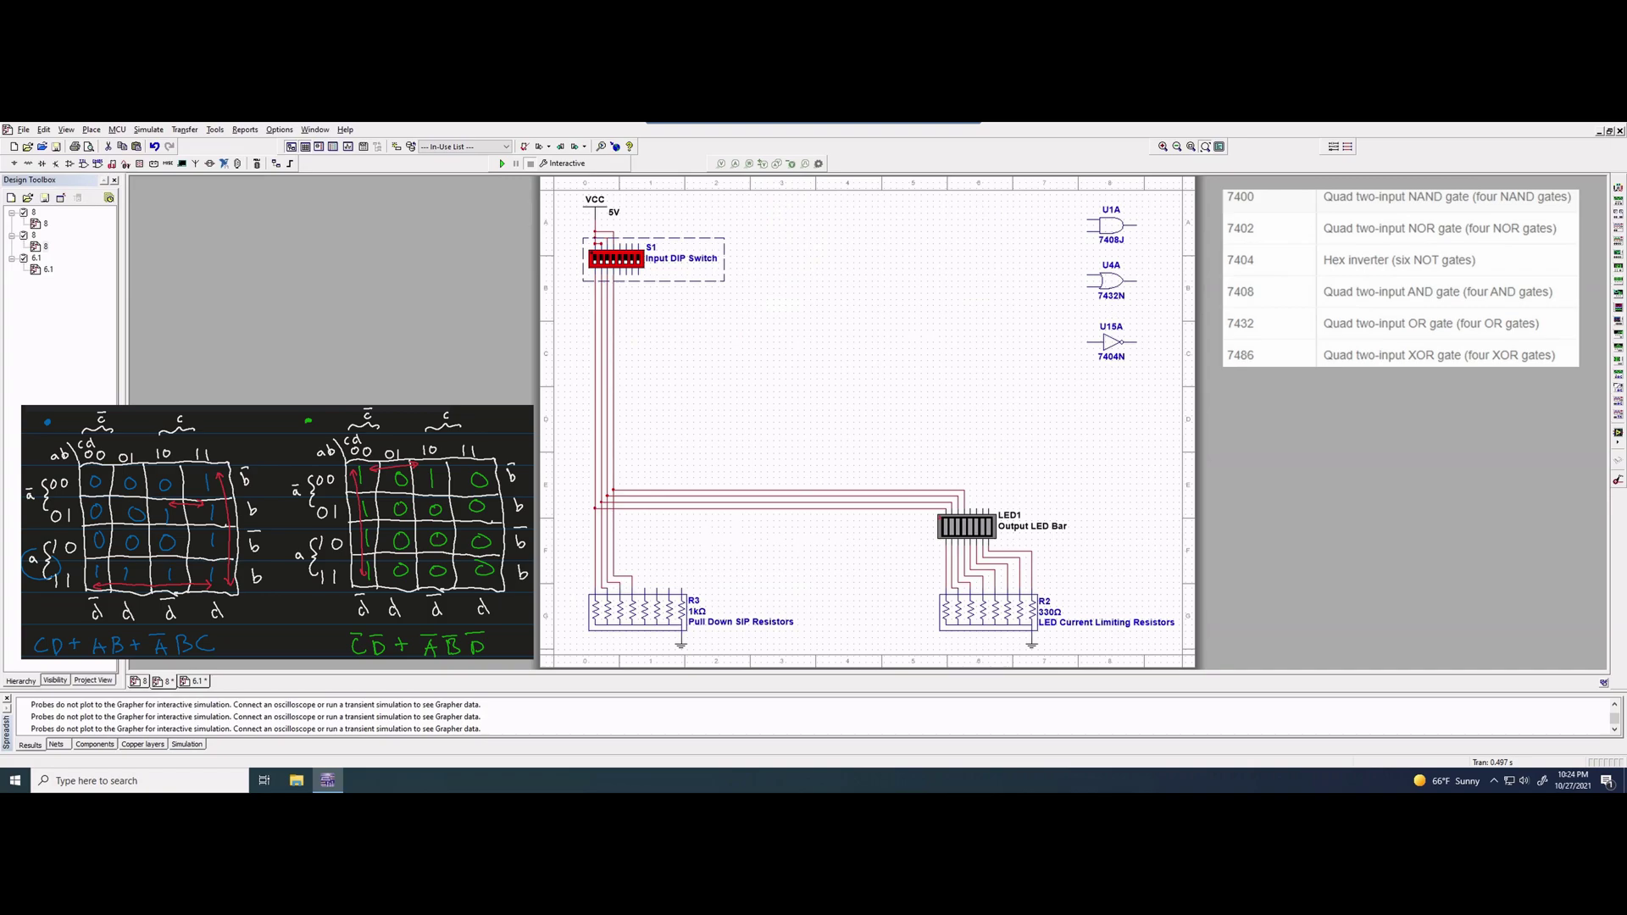
Move the 7408J AND gate near the DIP switch and place two copies of it below.
drag(1107, 225, 779, 274)
drag(1111, 225, 779, 274)
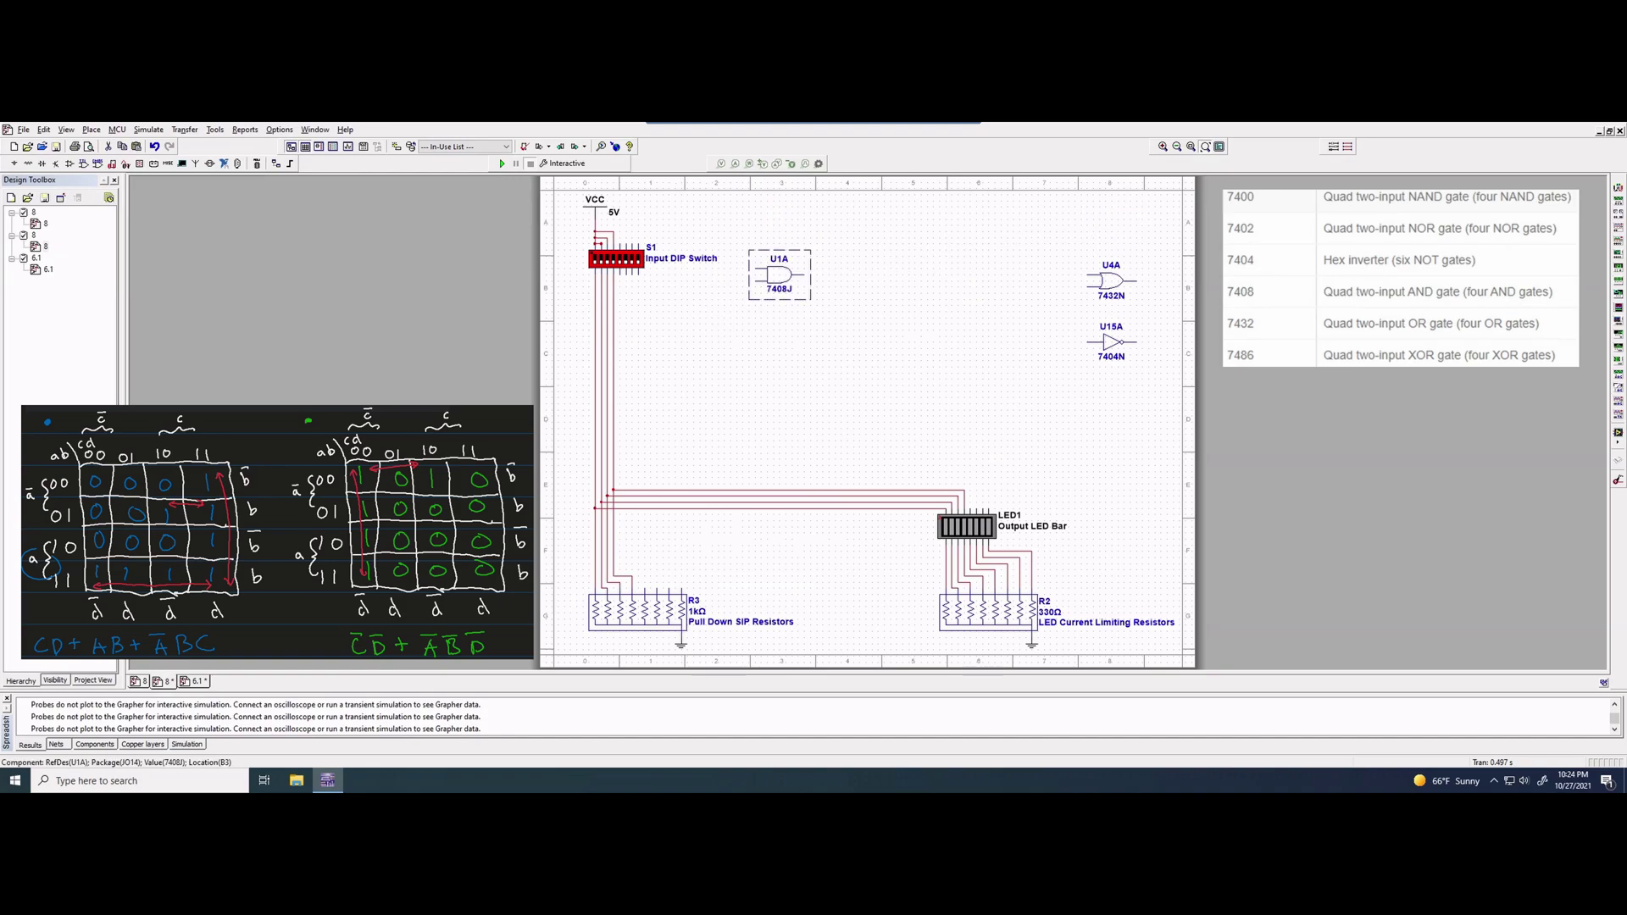
key(ctrl+c)
key(ctrl+v)
click(778, 322)
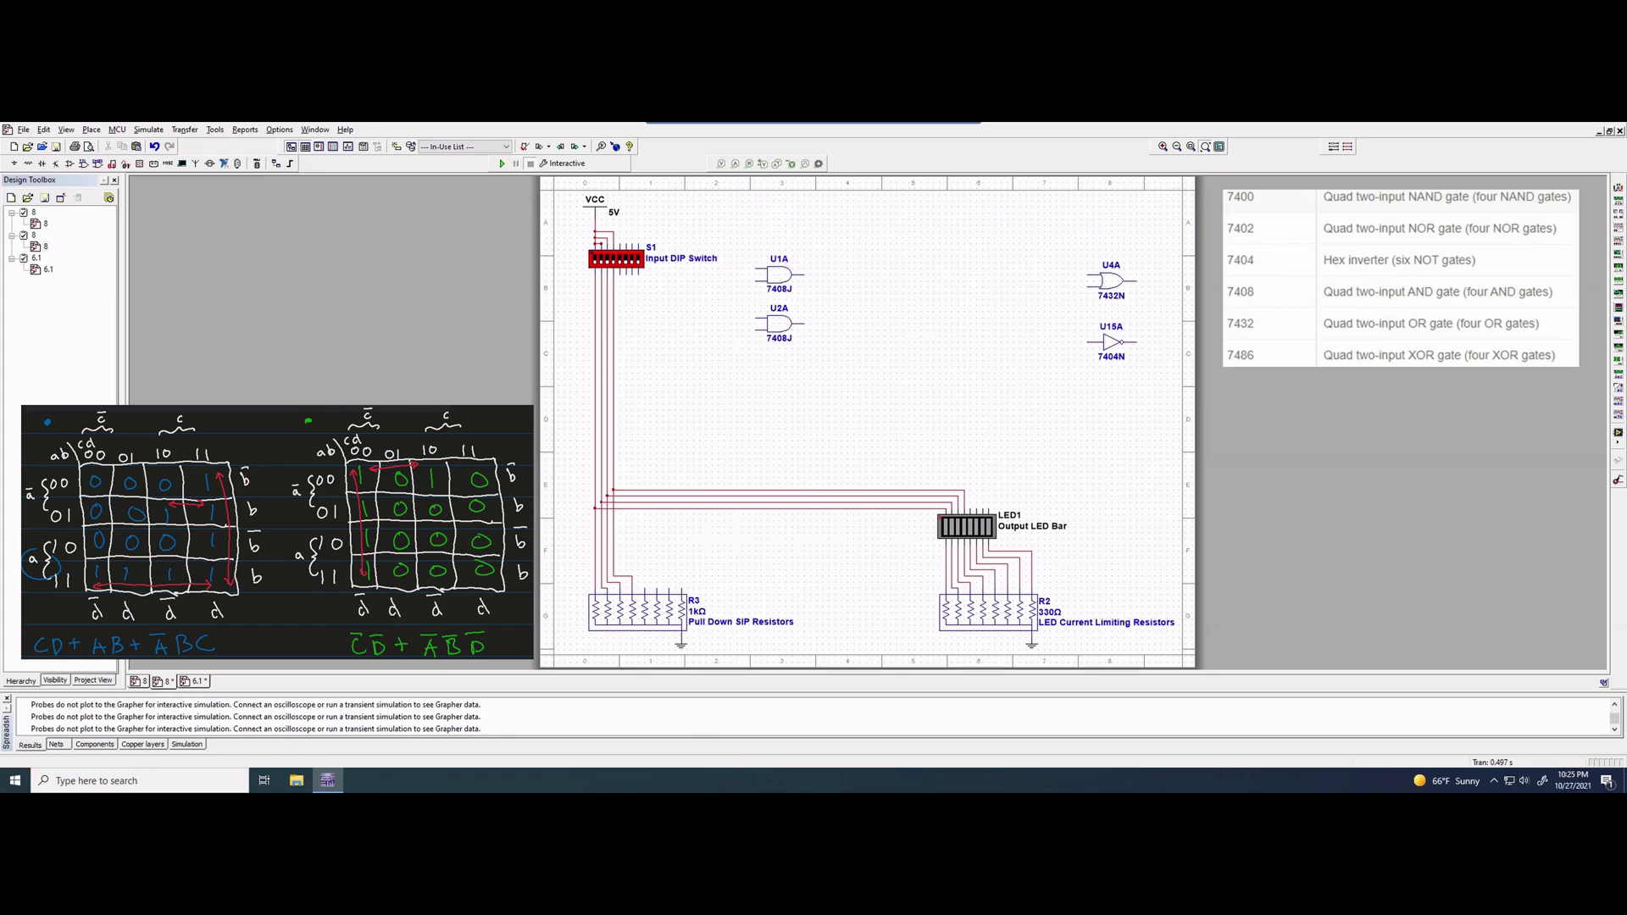
click(779, 322)
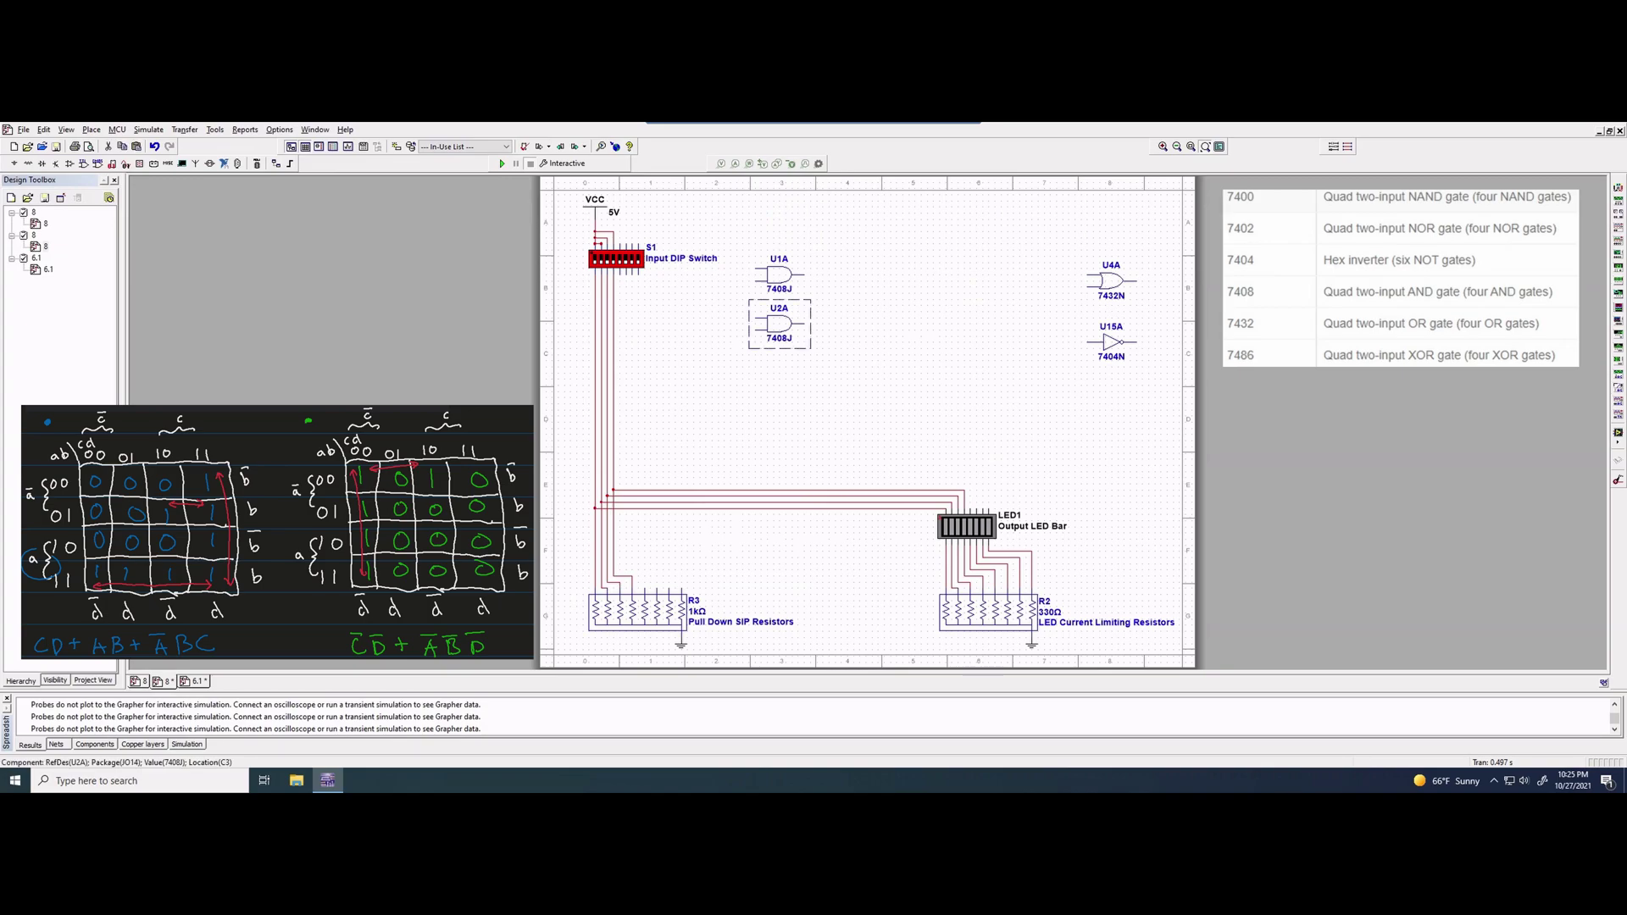
key(ctrl+c)
key(ctrl+v)
click(773, 378)
Align the three 7408J AND gates in an evenly spaced vertical column to the right of the DIP switch.
drag(779, 275, 792, 238)
drag(778, 323, 791, 286)
click(773, 379)
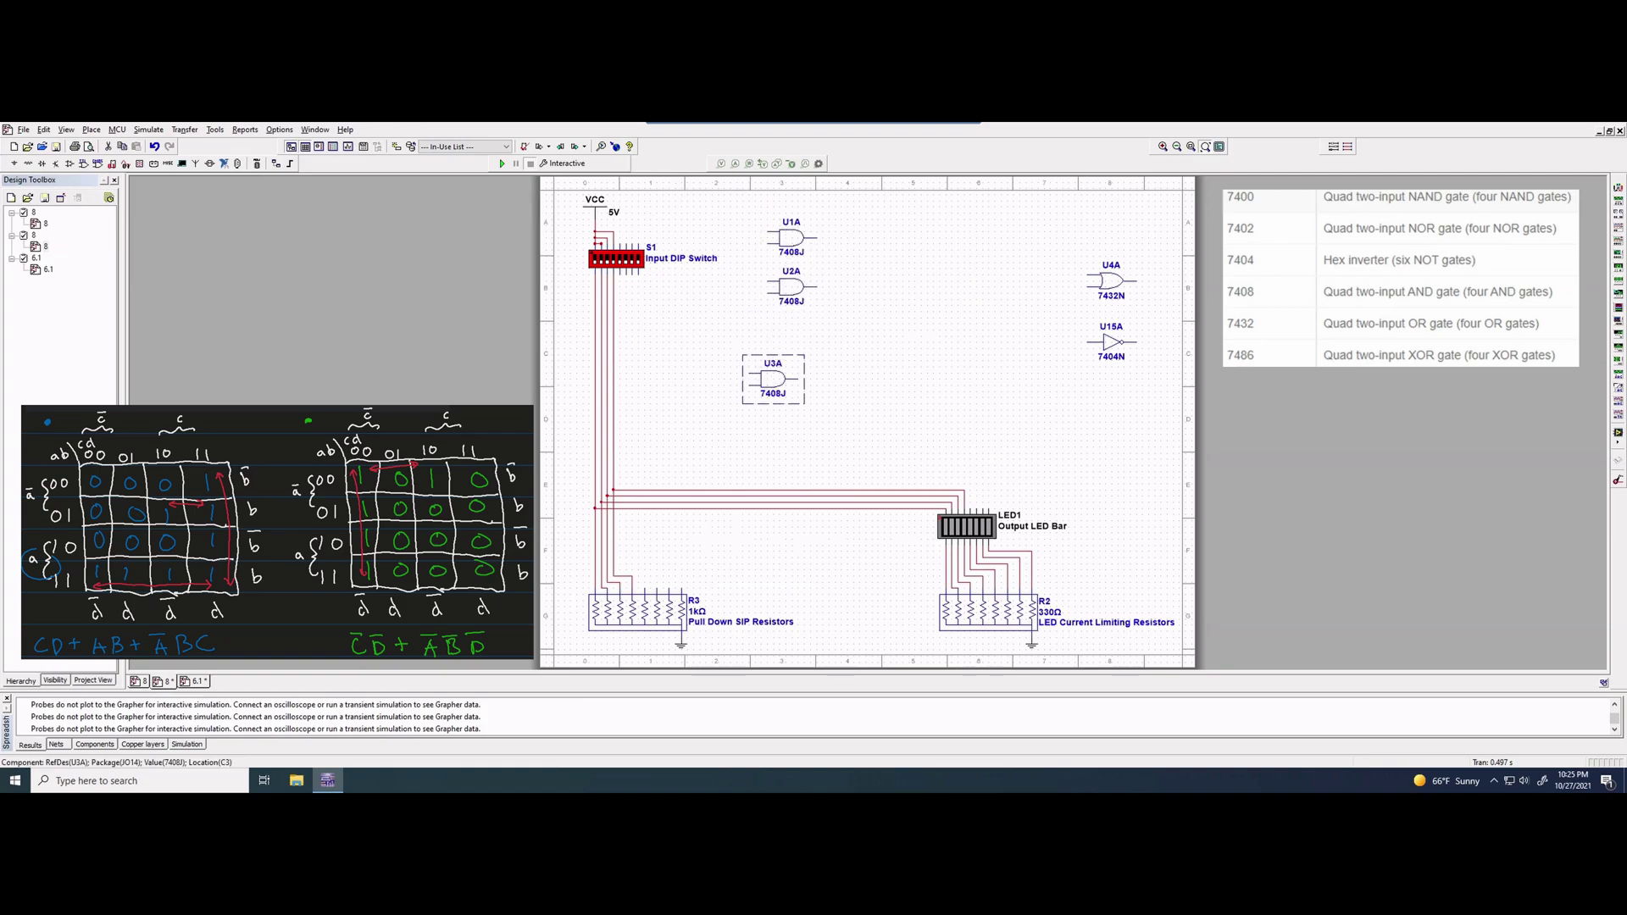
drag(773, 379, 791, 336)
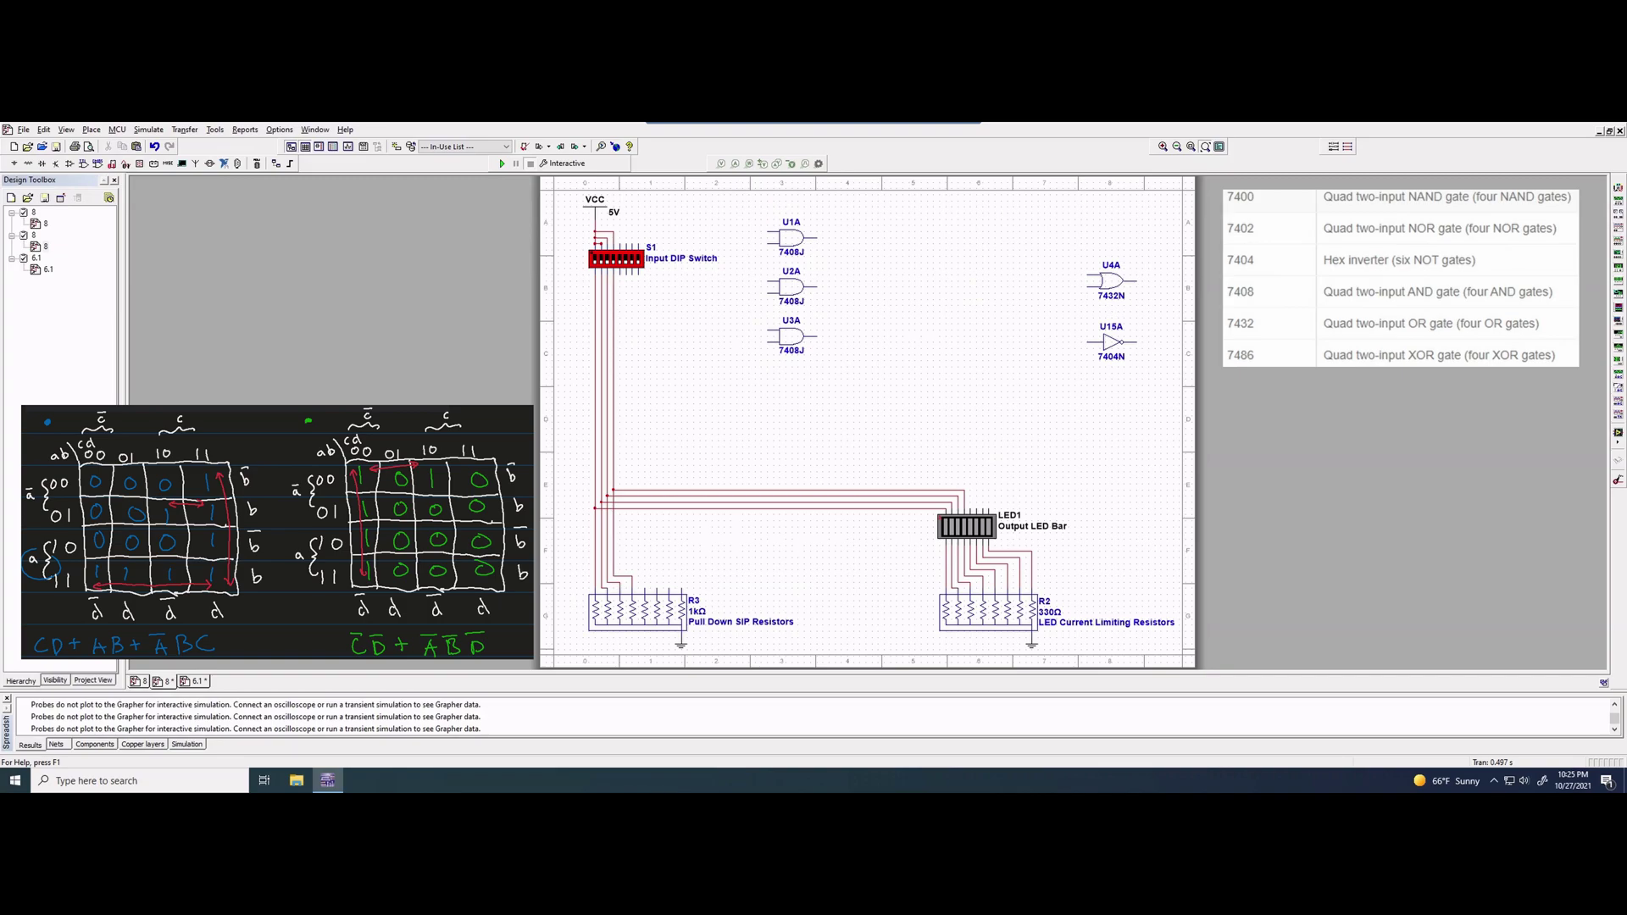
Wire the inputs of AND gate U1A to the third and fourth switch lines to form the term CD.
click(768, 231)
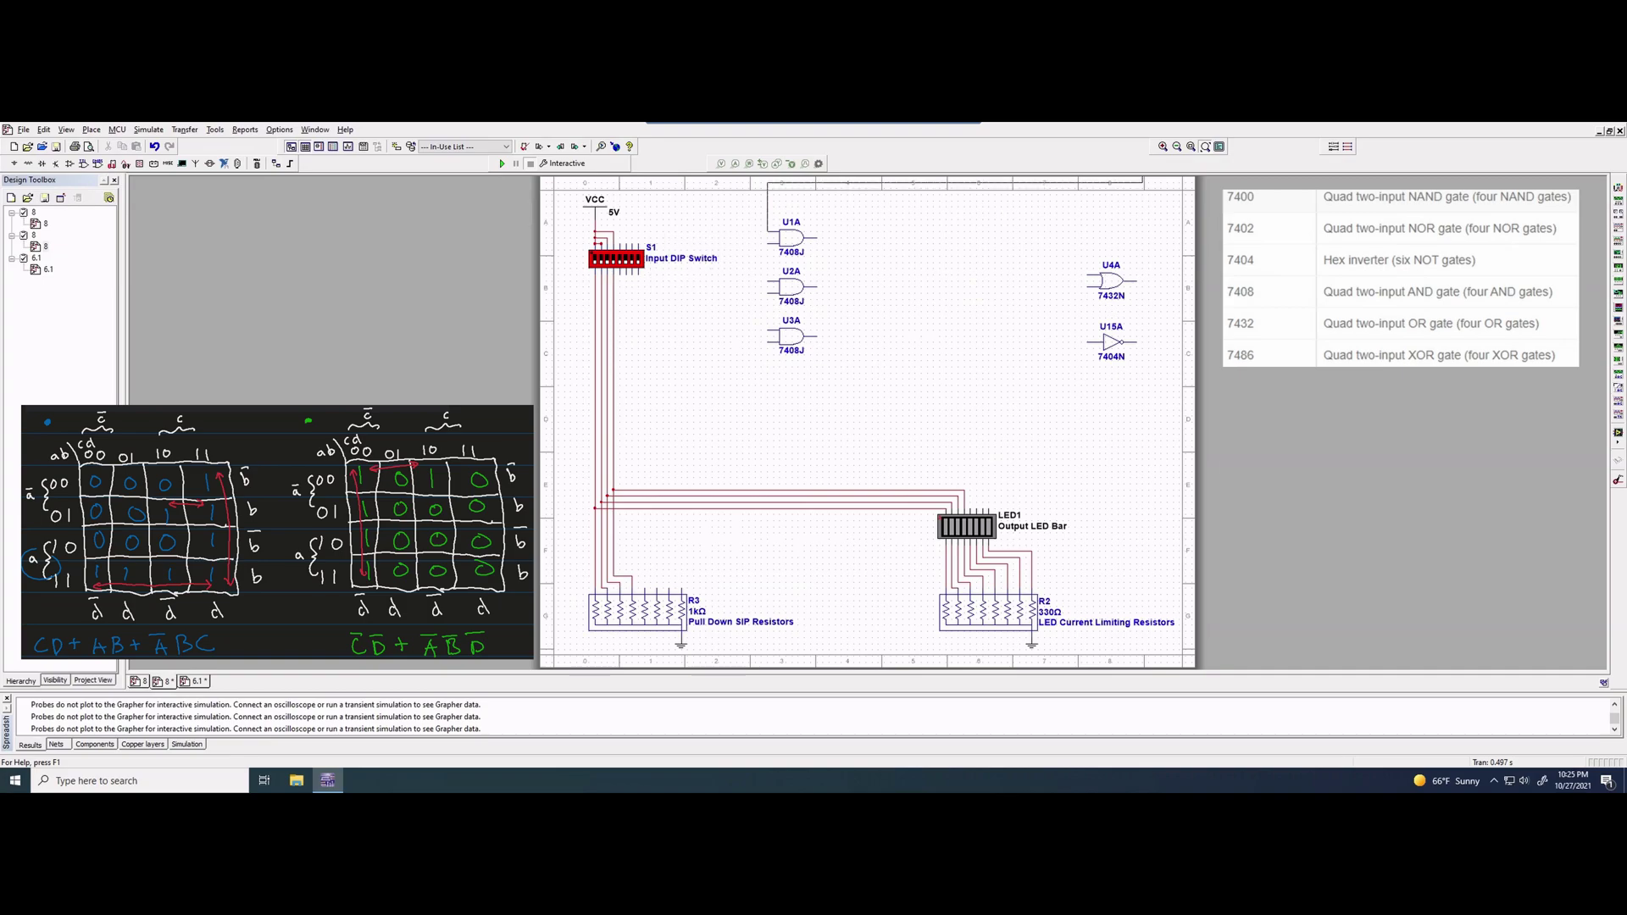
scroll(791, 352, up, 2)
scroll(712, 278, down, 1)
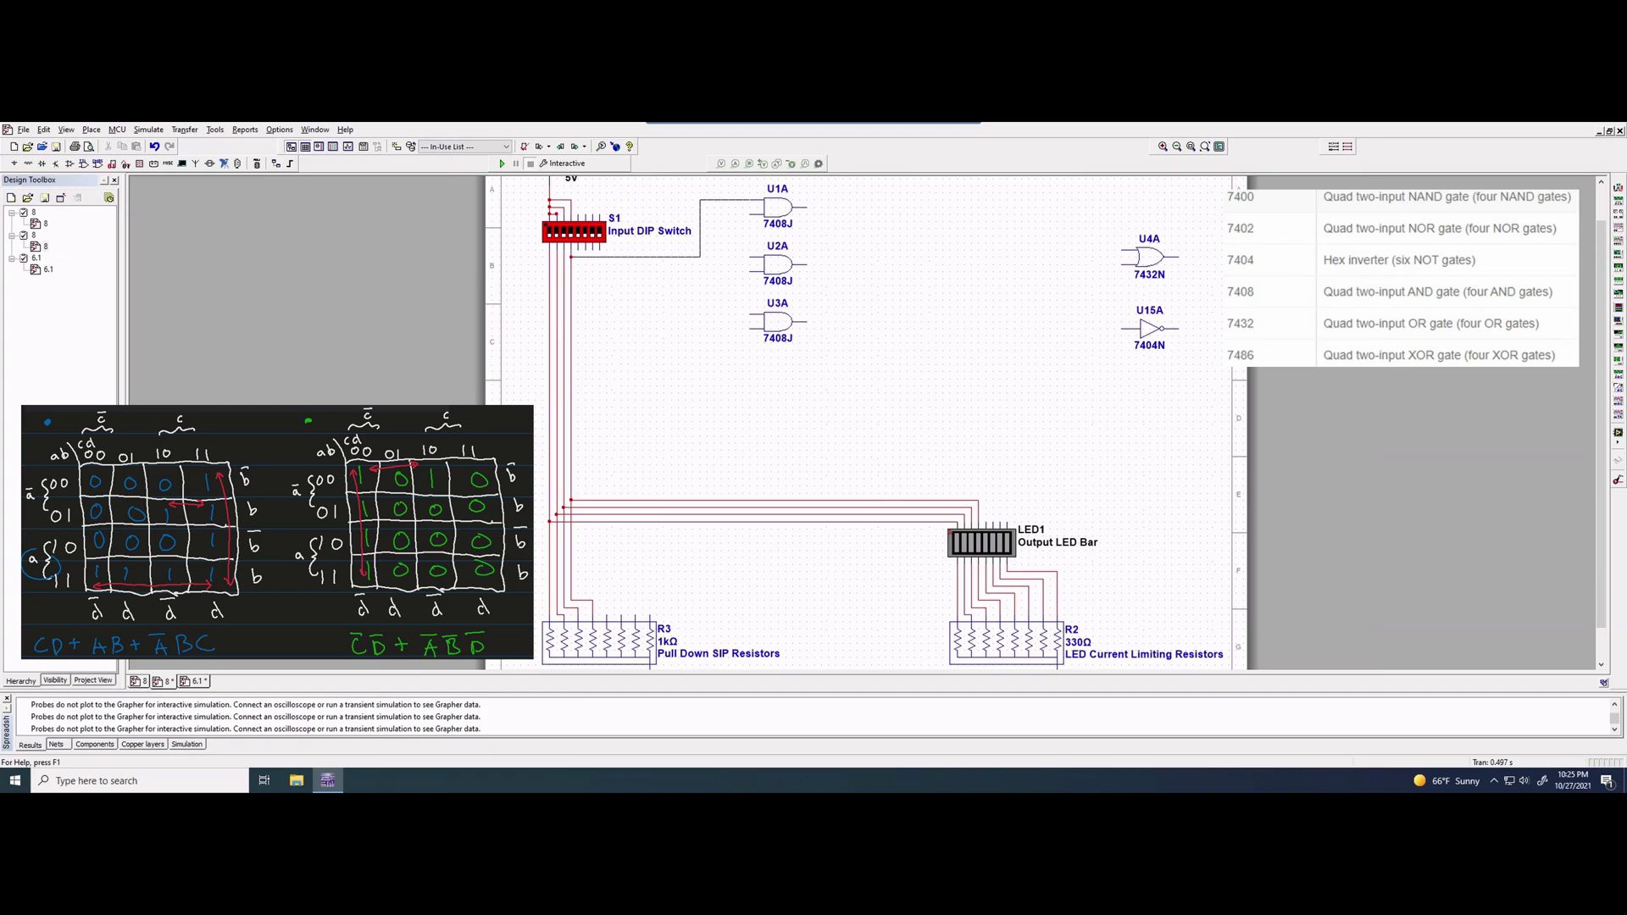
click(563, 257)
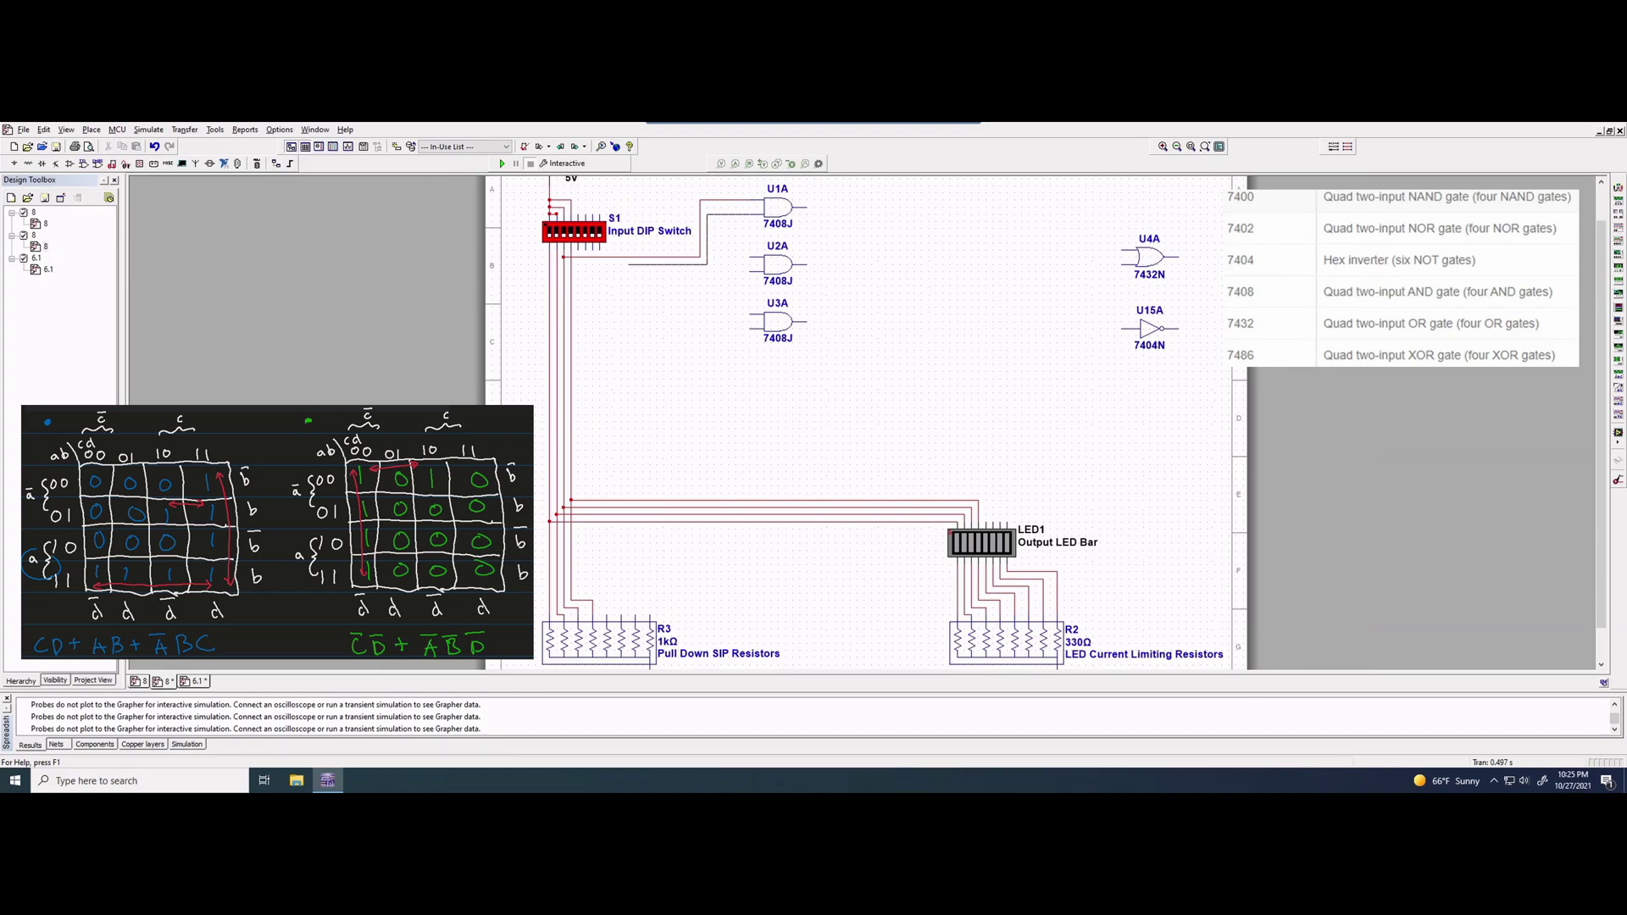
click(571, 263)
Wire the inputs of AND gate U2A to the first and second switch lines to form the term AB.
click(751, 258)
click(556, 271)
click(751, 269)
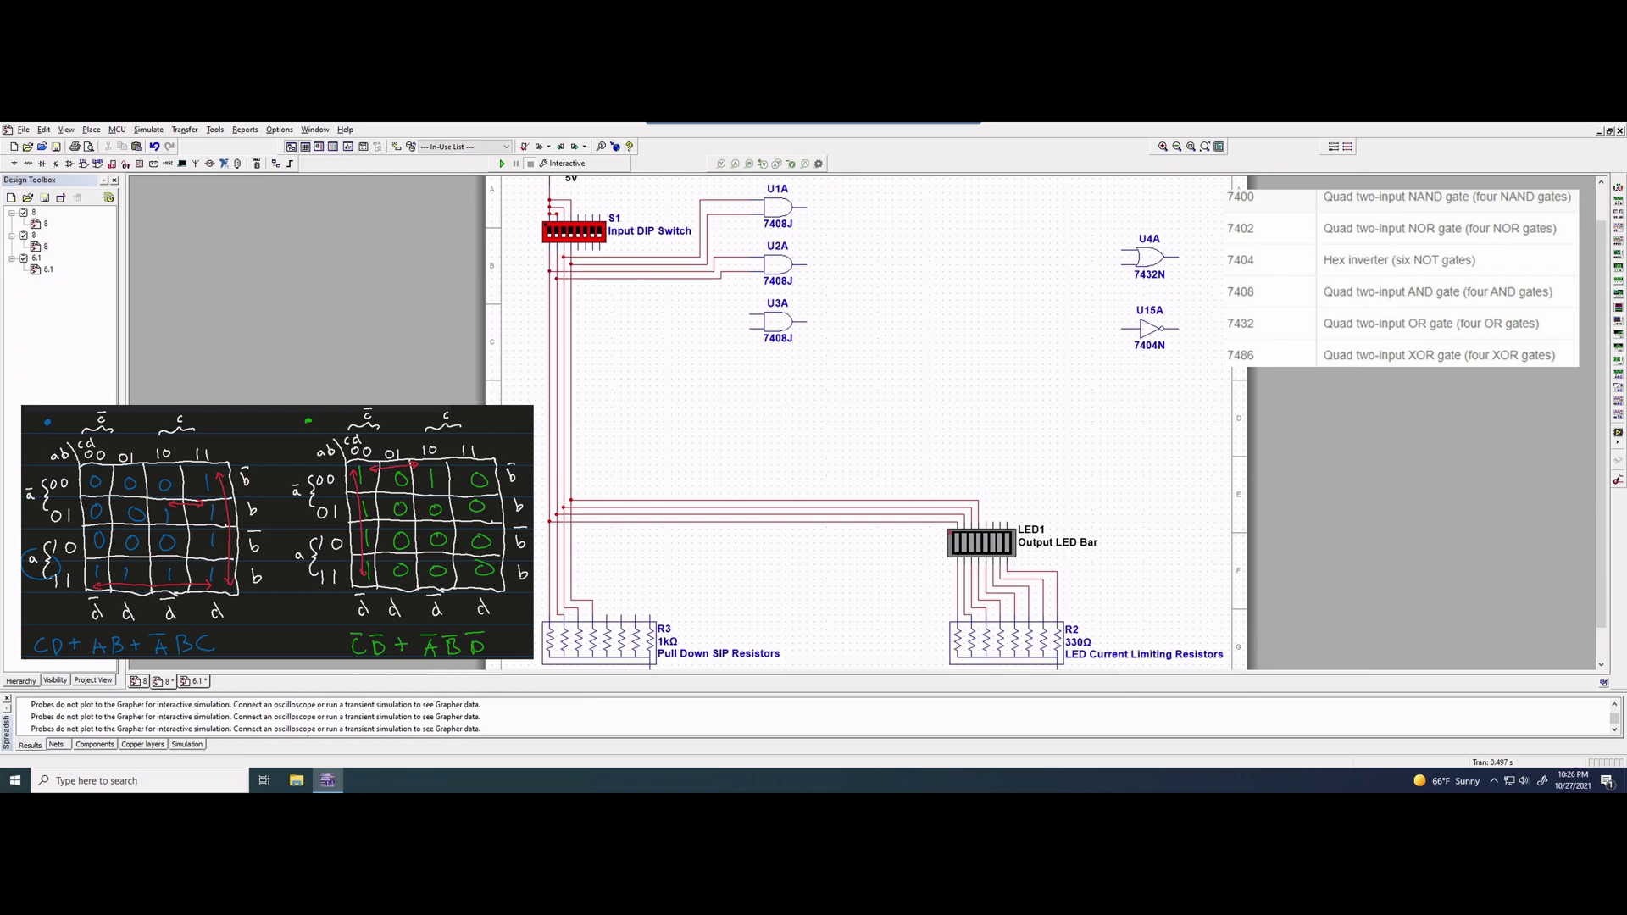
Move the 7432N OR gate beside AND gates U1A and U2A and wire their outputs to its inputs.
drag(1144, 254, 834, 236)
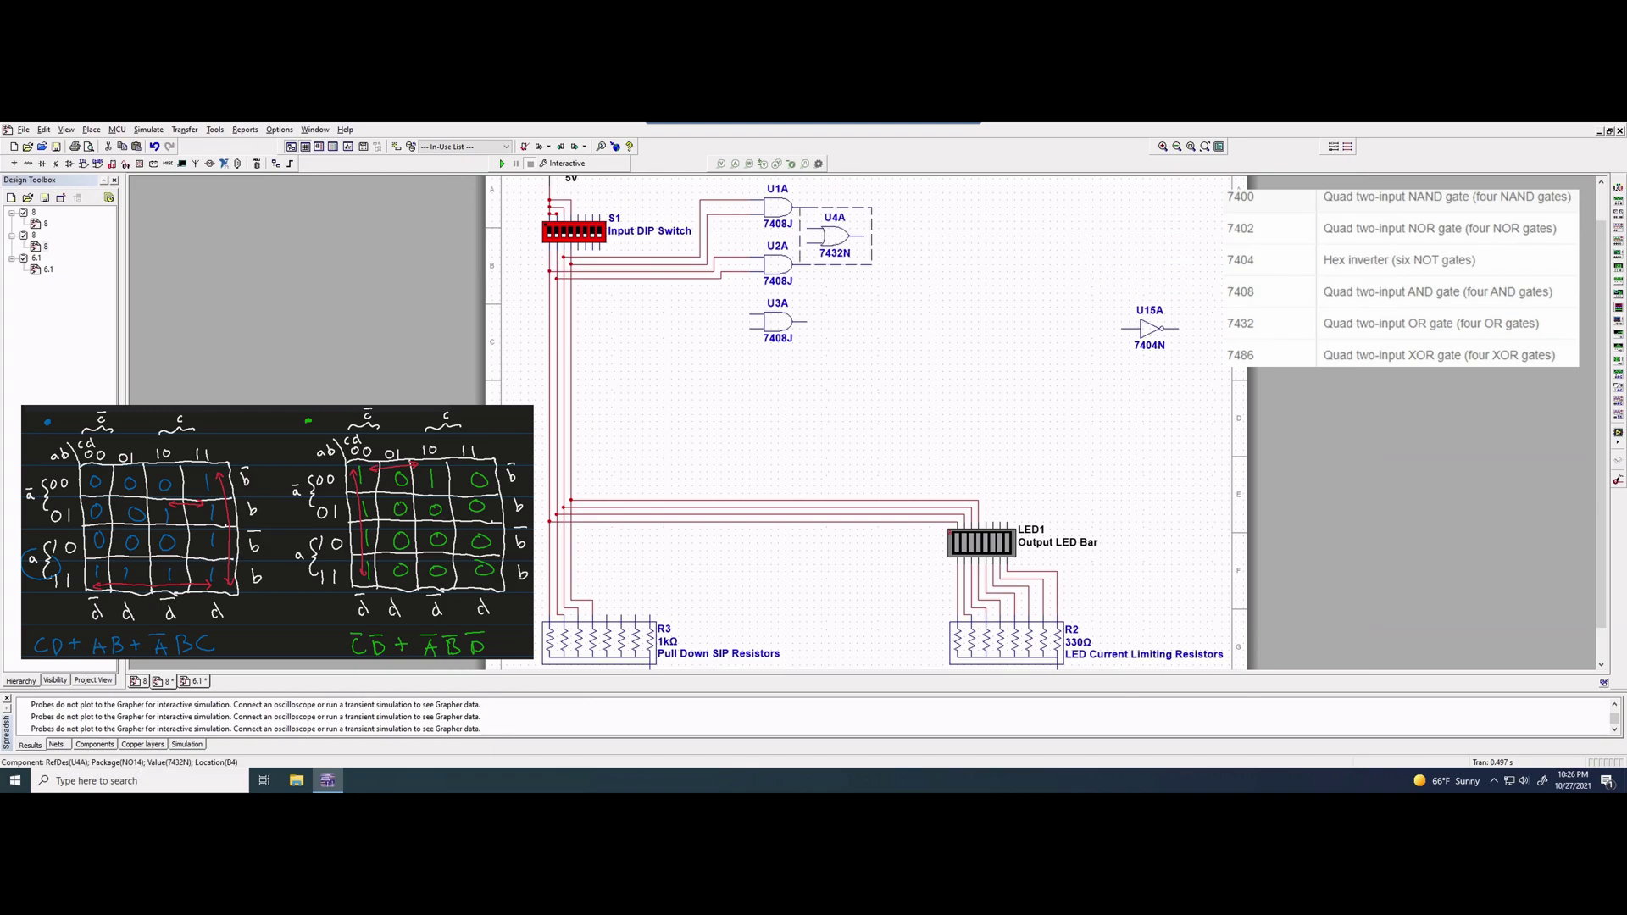
click(777, 206)
click(777, 264)
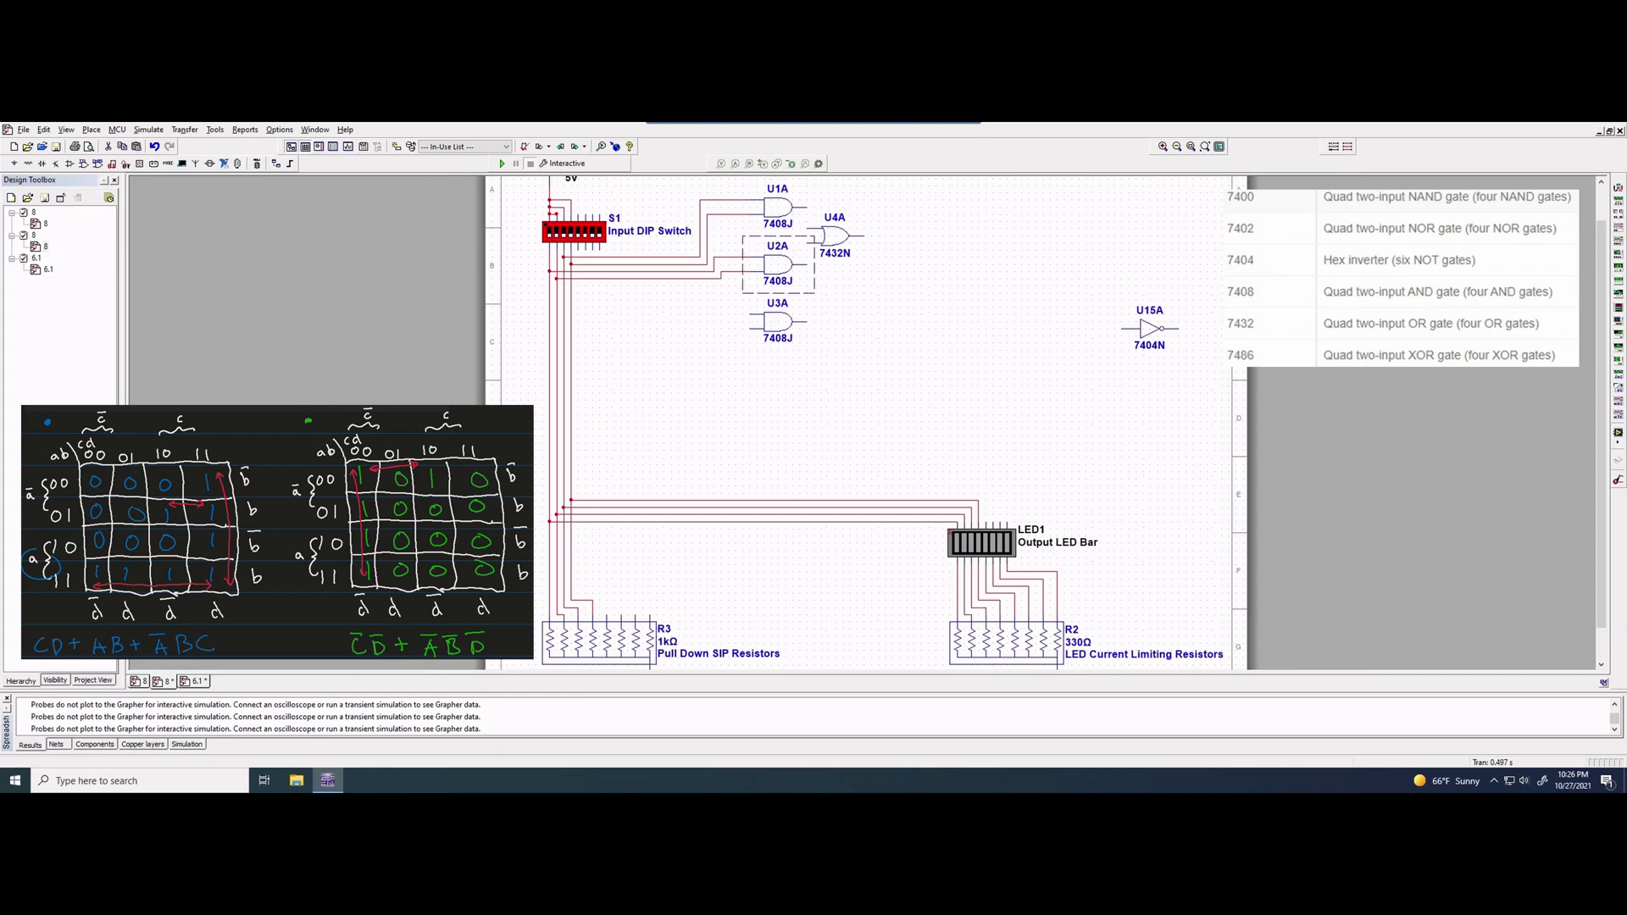
key(Escape)
Wire the inputs of AND gate U3A to the second and third switch lines to form BC.
click(750, 314)
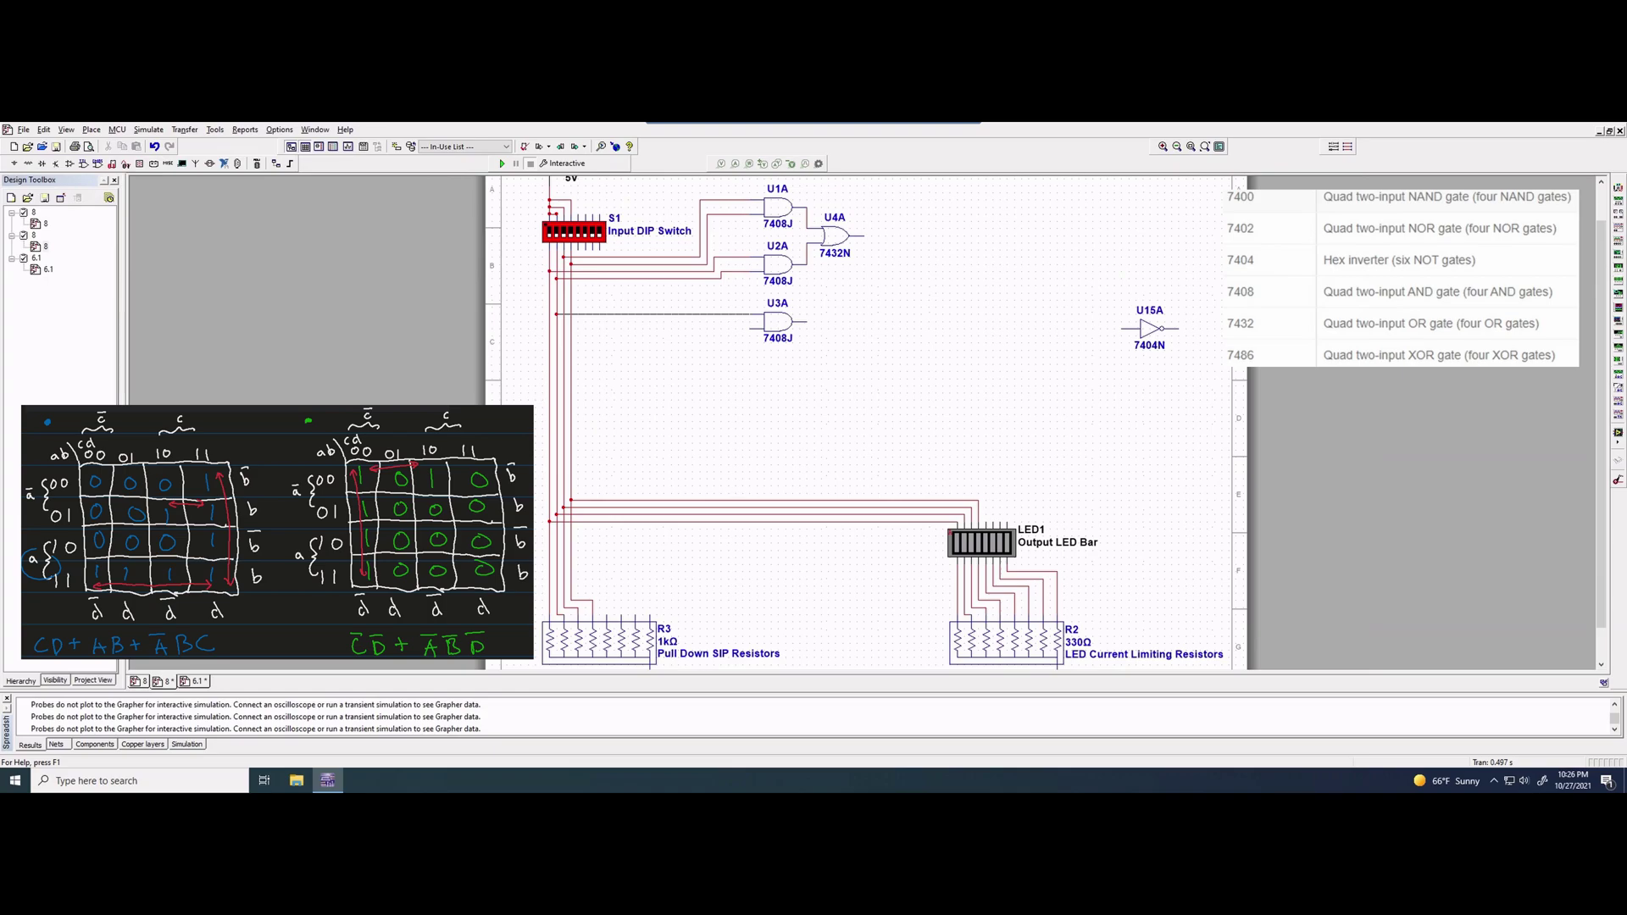
click(556, 315)
drag(749, 329, 577, 328)
Duplicate the 7432N OR gate and position the copy between the levels of U4A and U3A, to their right.
click(835, 235)
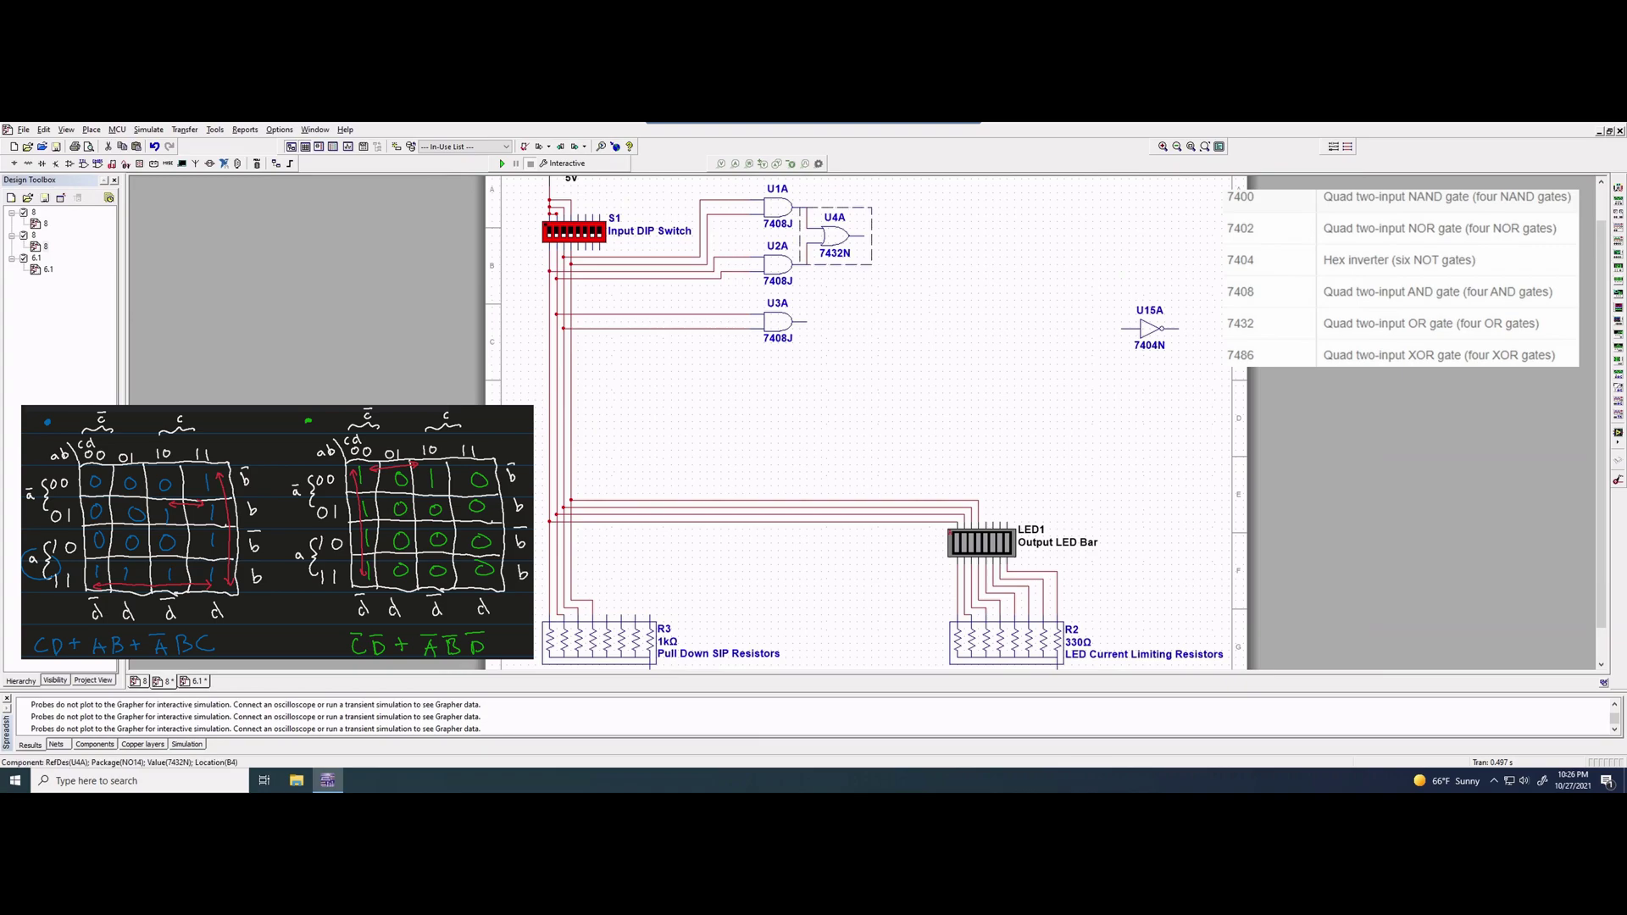
key(ctrl+v)
click(920, 278)
drag(920, 277, 892, 292)
click(834, 235)
click(778, 322)
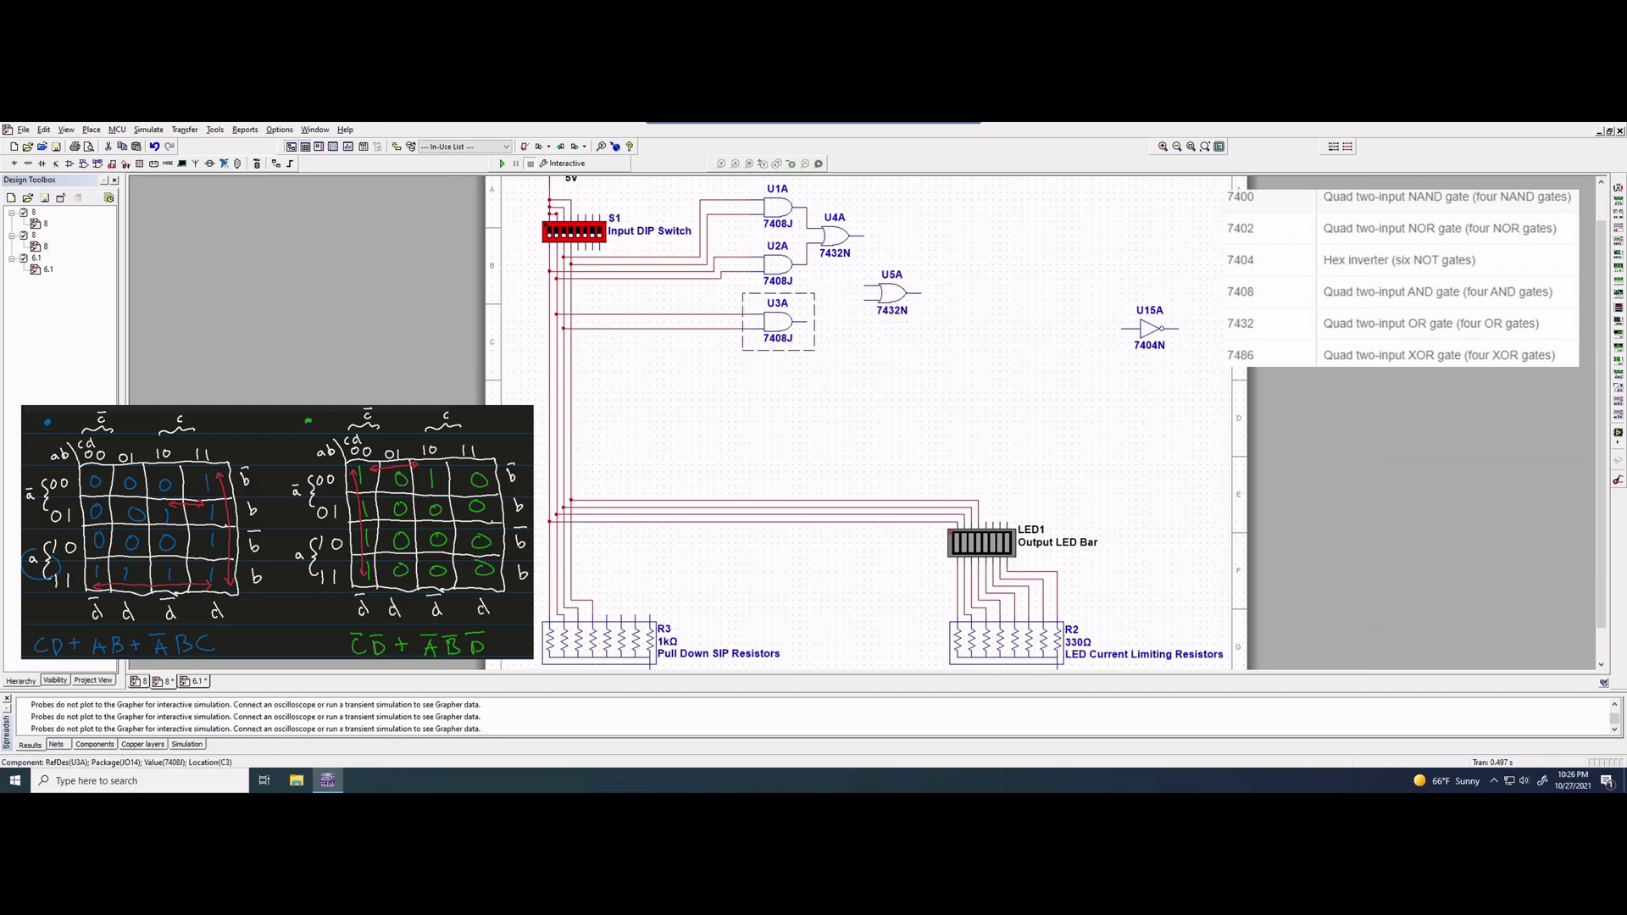
click(891, 293)
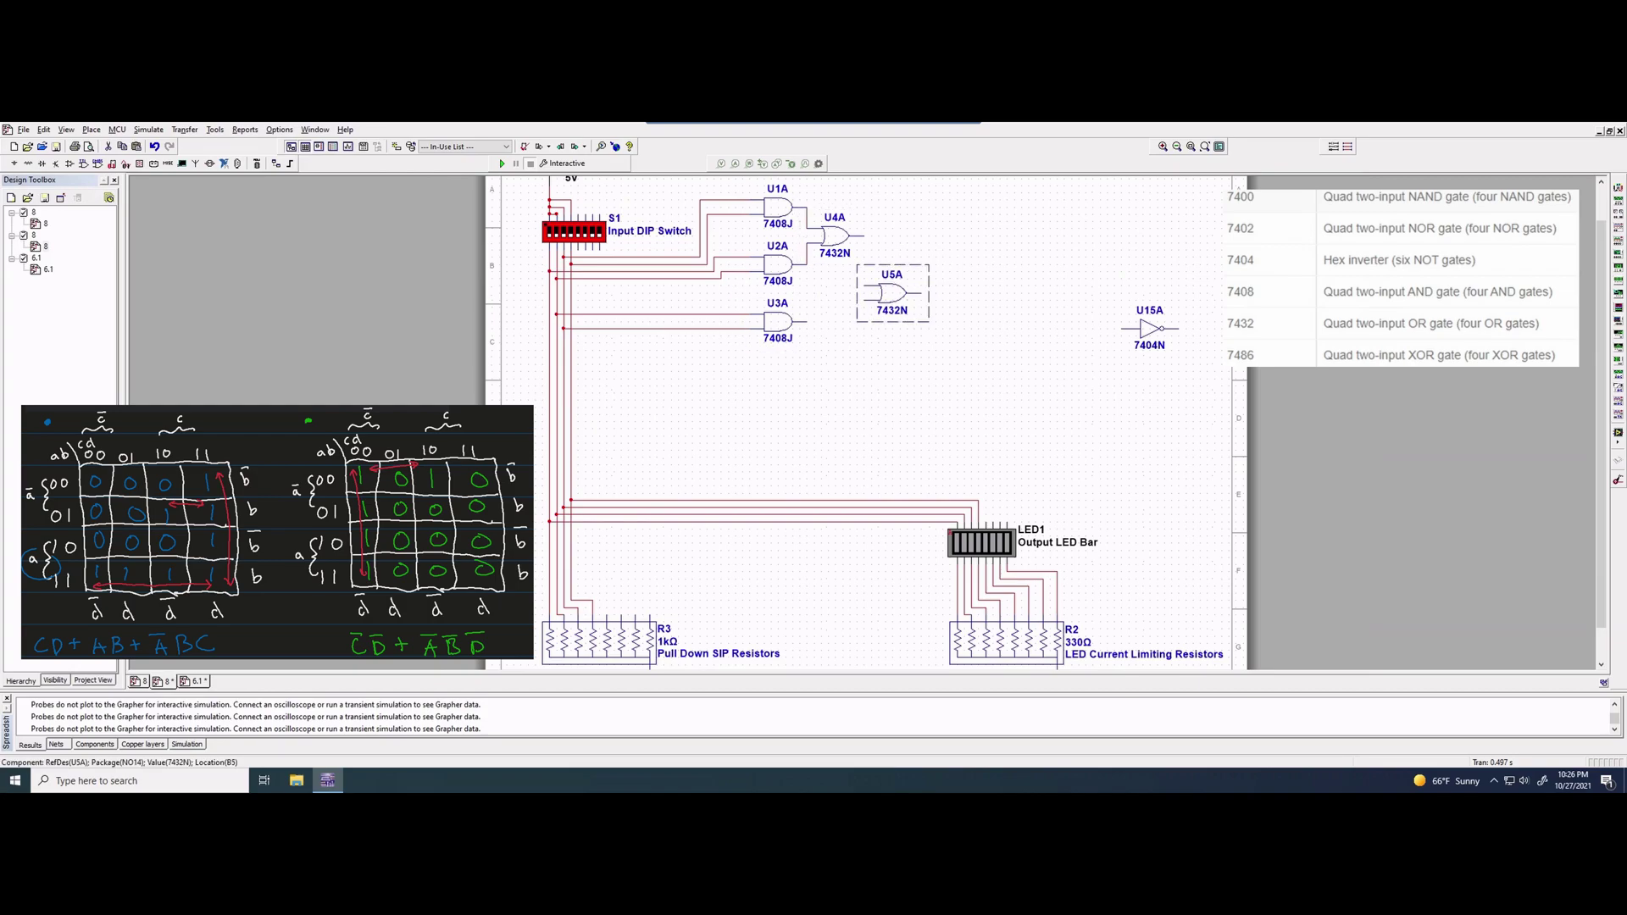
click(834, 235)
click(778, 322)
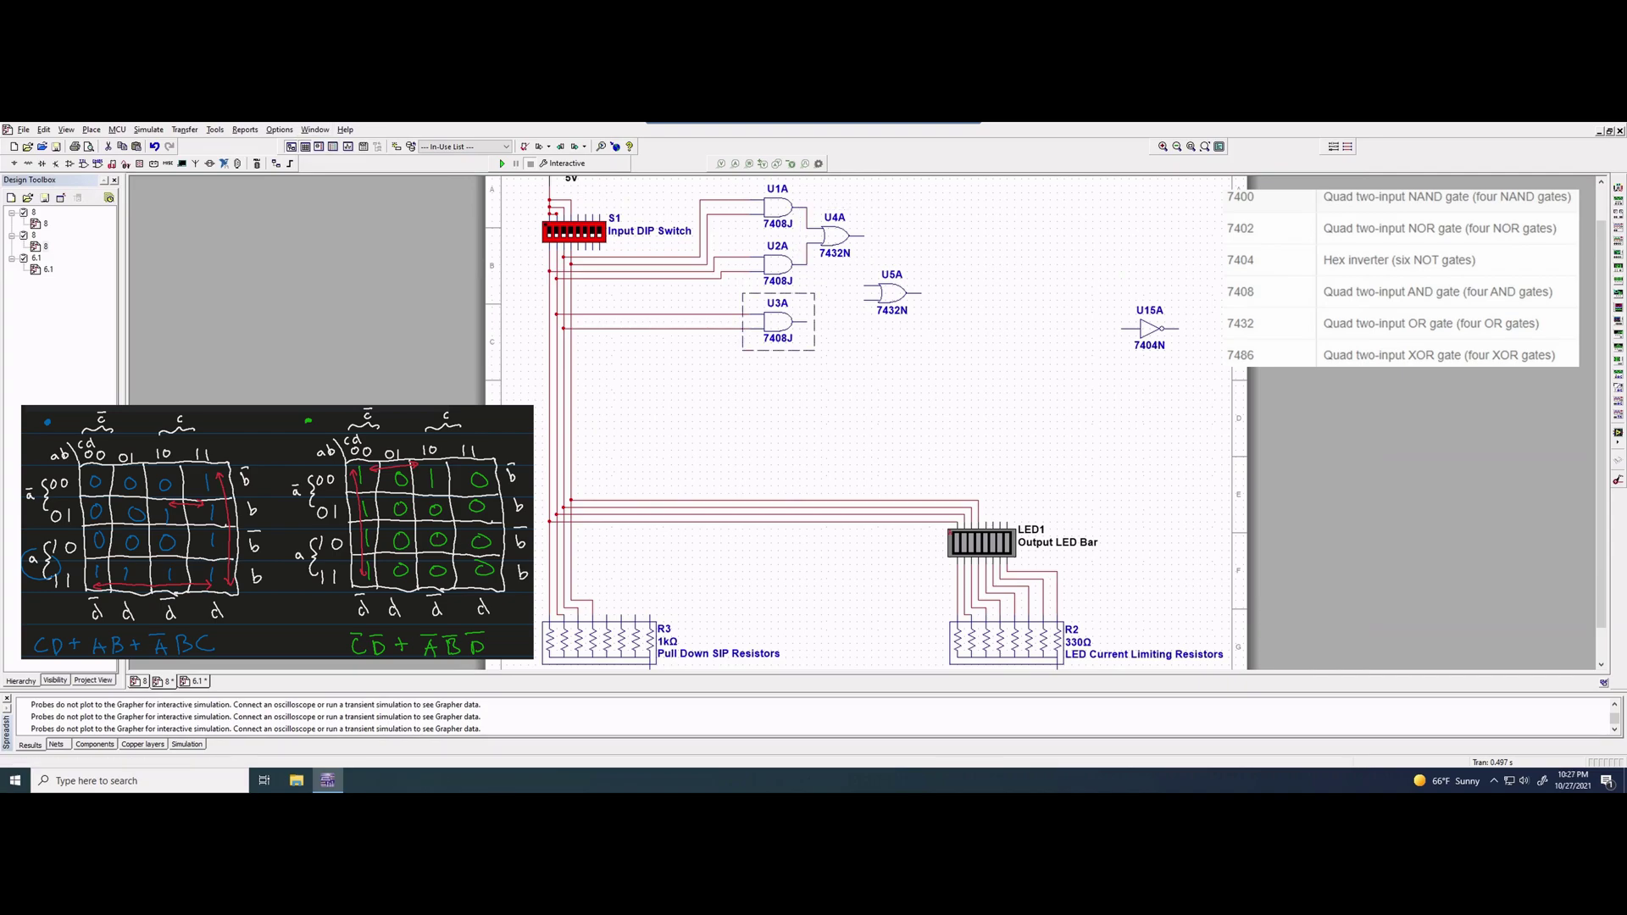
key(Escape)
Wire the outputs of U4A and U3A into OR gate U5A and connect its output to the rightmost LED bar input.
click(864, 235)
click(864, 286)
click(806, 321)
click(921, 293)
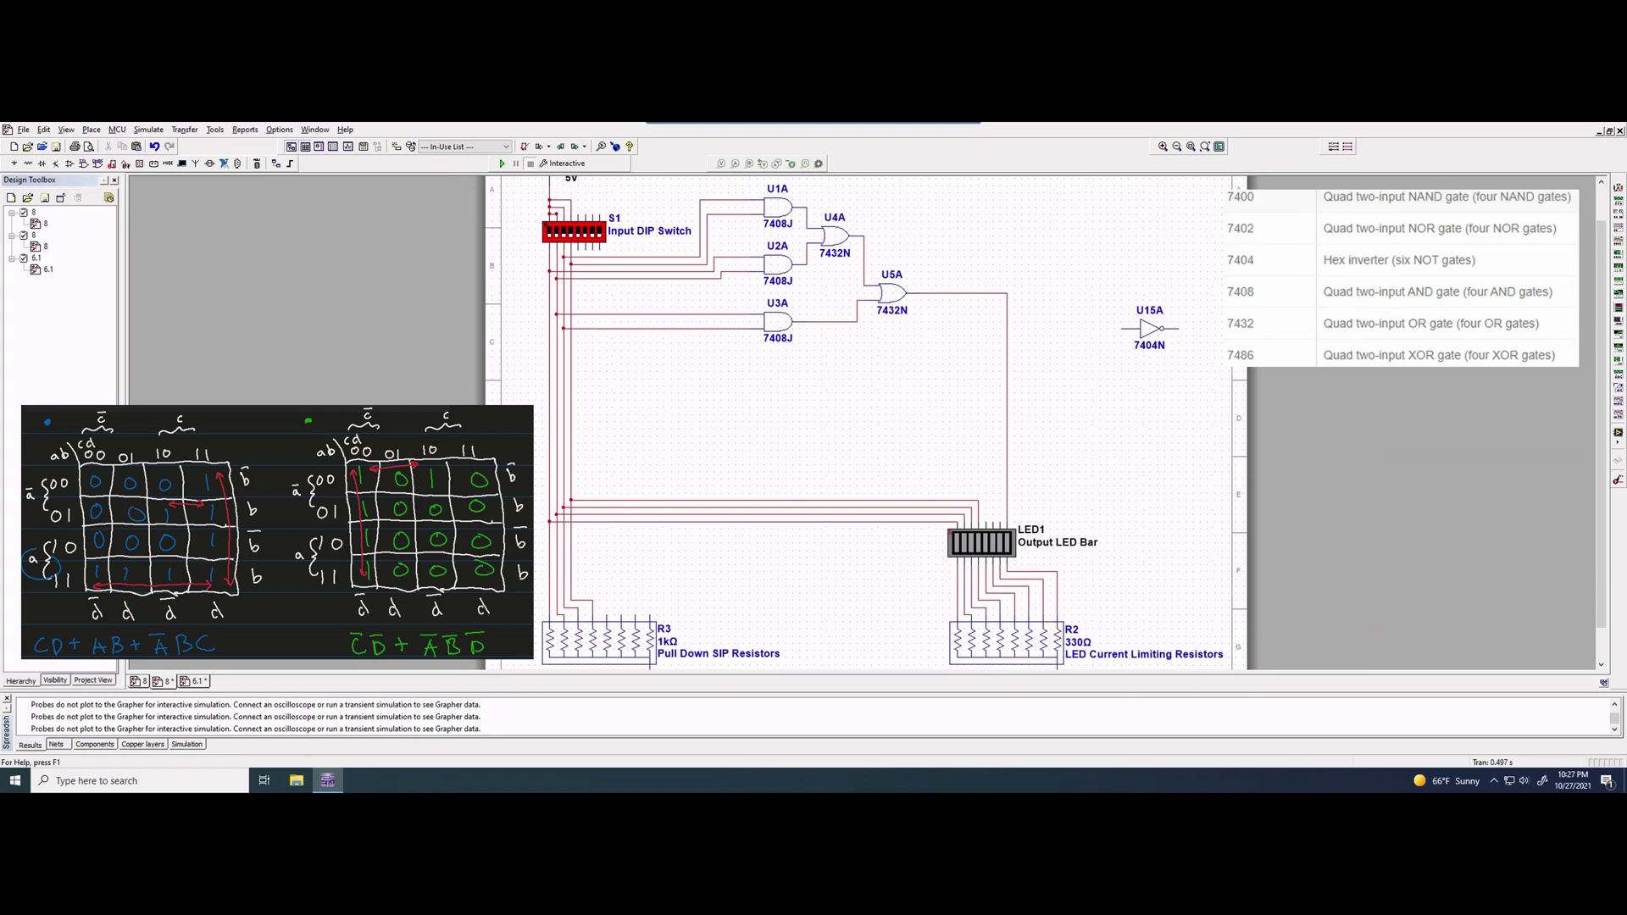
Run the simulation, toggle the four DIP switches through input combinations to check f1 on the LED bar, and stop it.
key(F5)
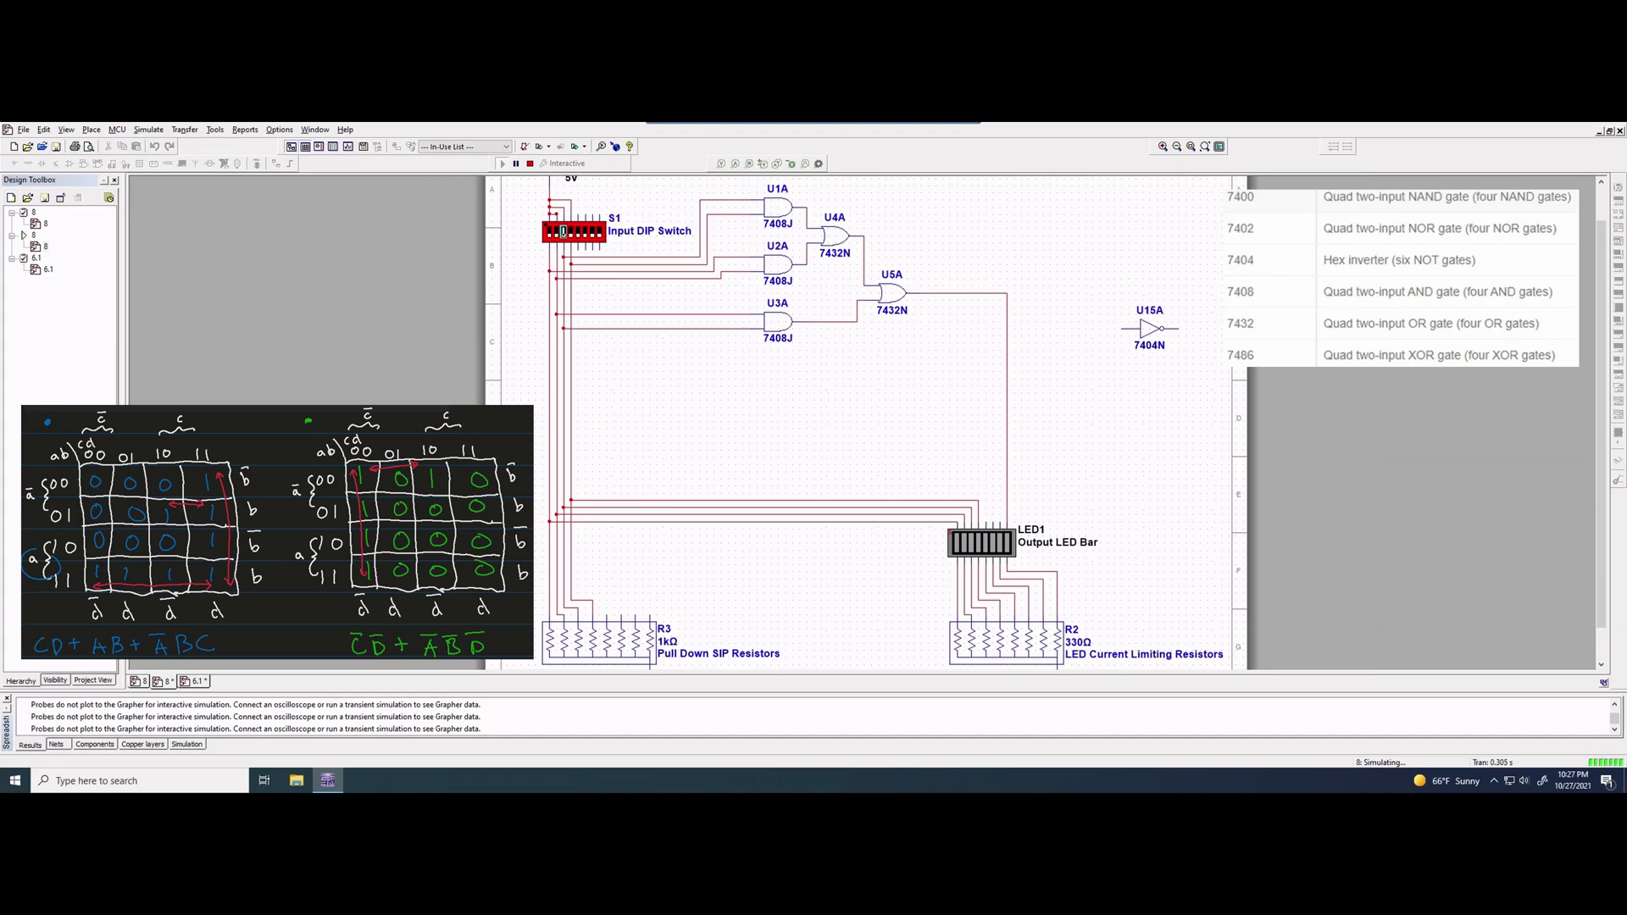
click(563, 232)
click(571, 231)
click(570, 232)
click(562, 231)
click(548, 231)
click(555, 232)
click(555, 231)
click(549, 231)
click(556, 232)
click(564, 231)
click(563, 231)
click(556, 231)
click(530, 163)
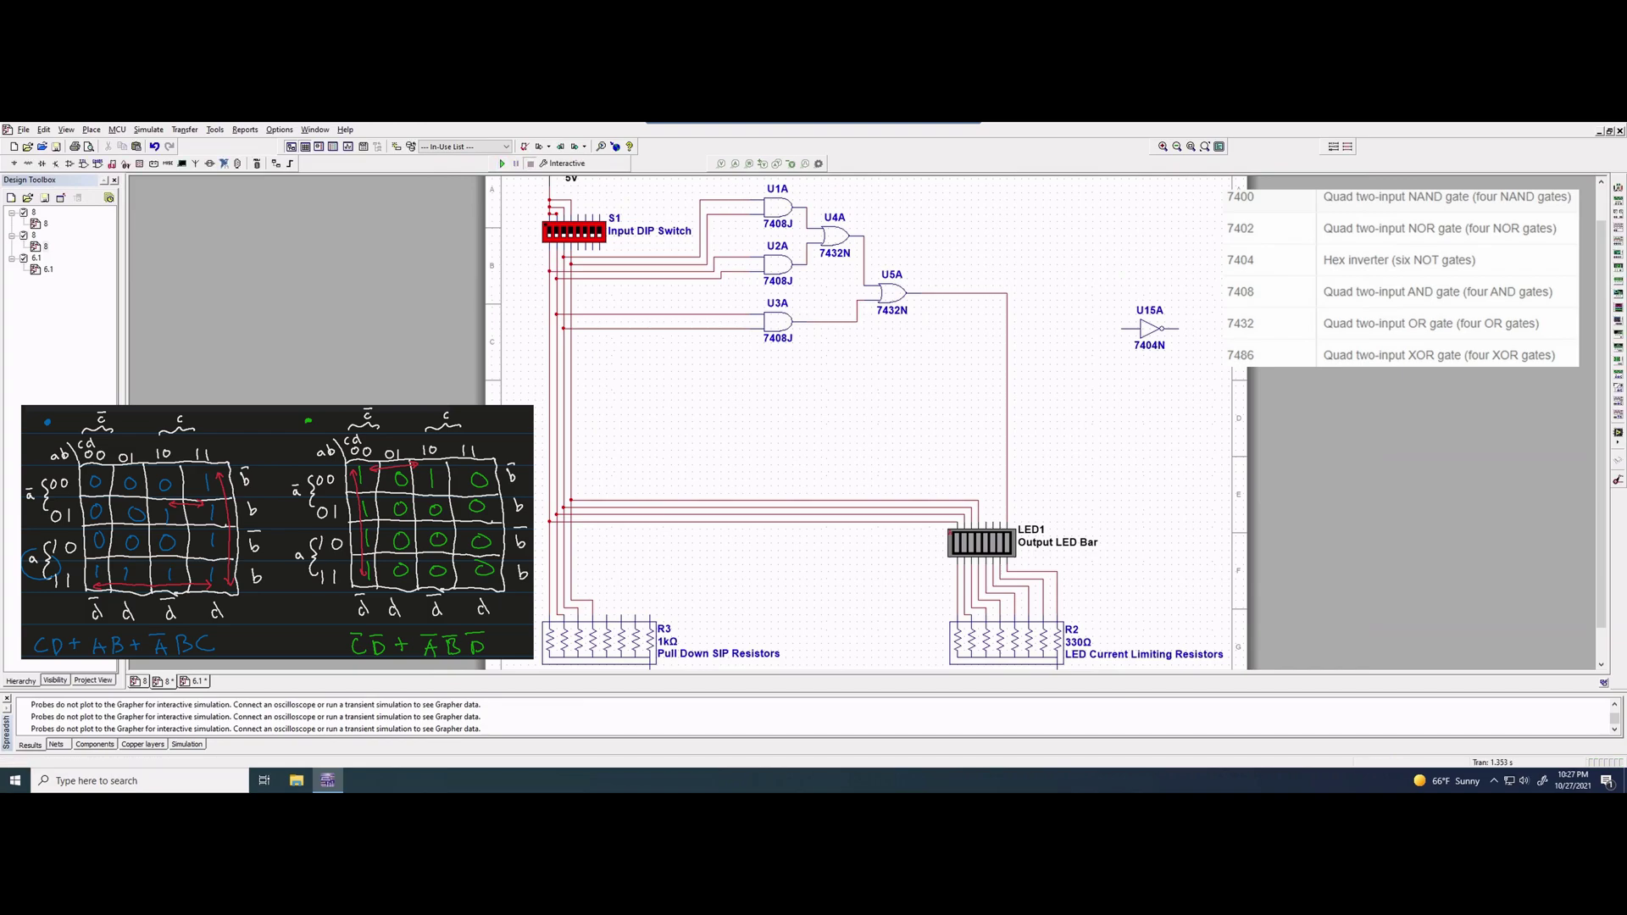
Duplicate OR gate U5A above the spare 7404N inverter and AND gate U3A below it.
click(891, 294)
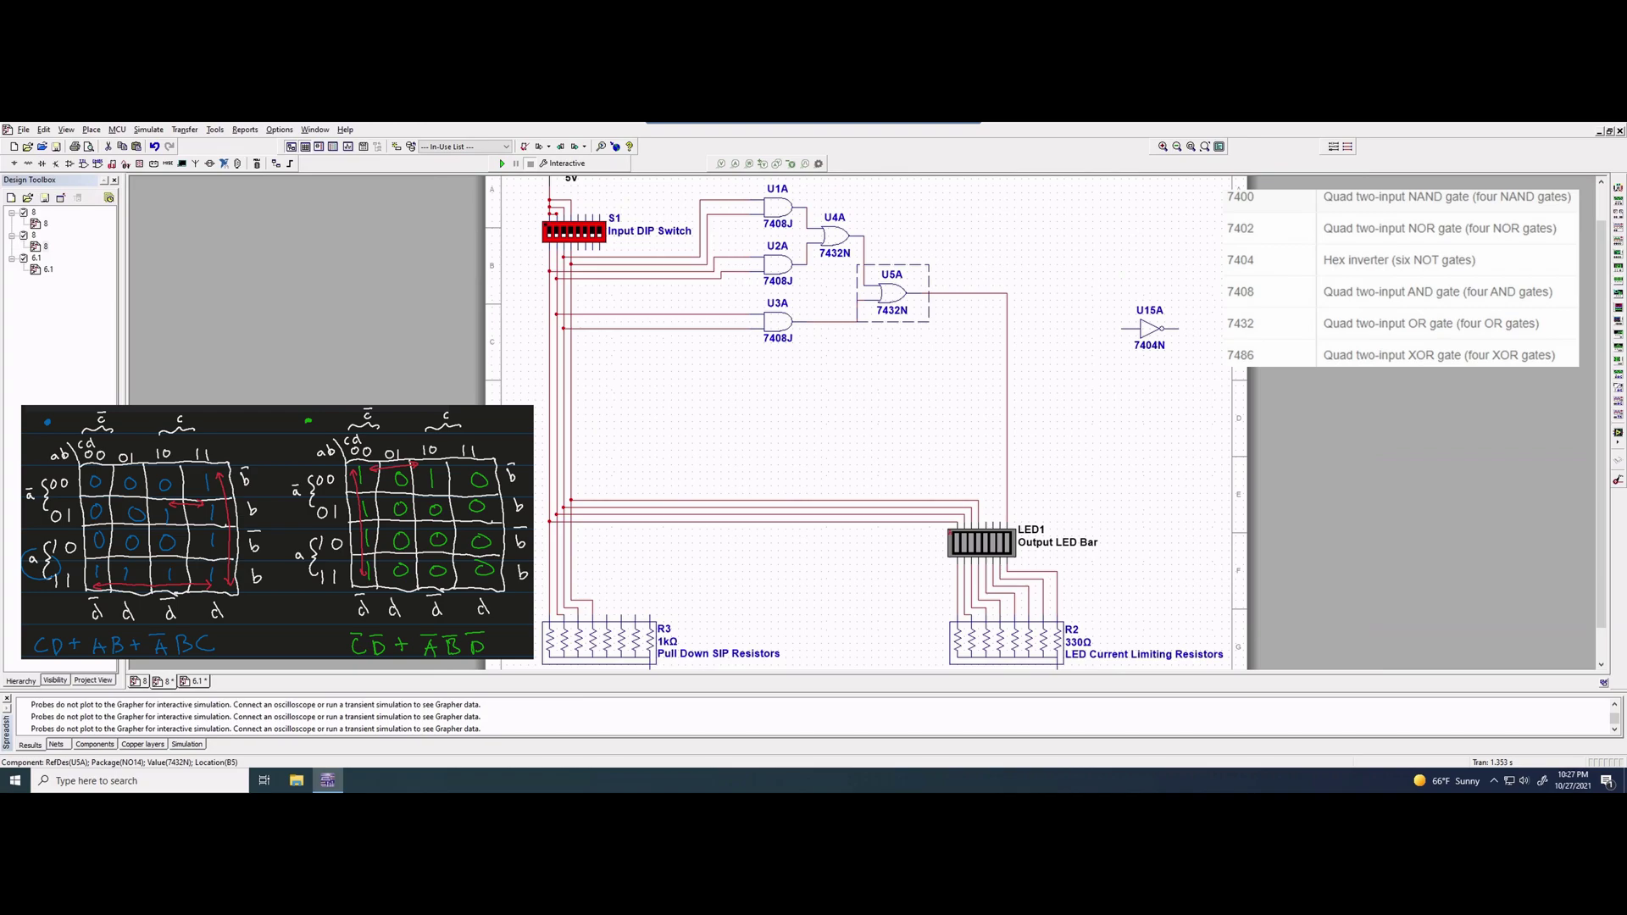
key(ctrl+c)
key(ctrl+v)
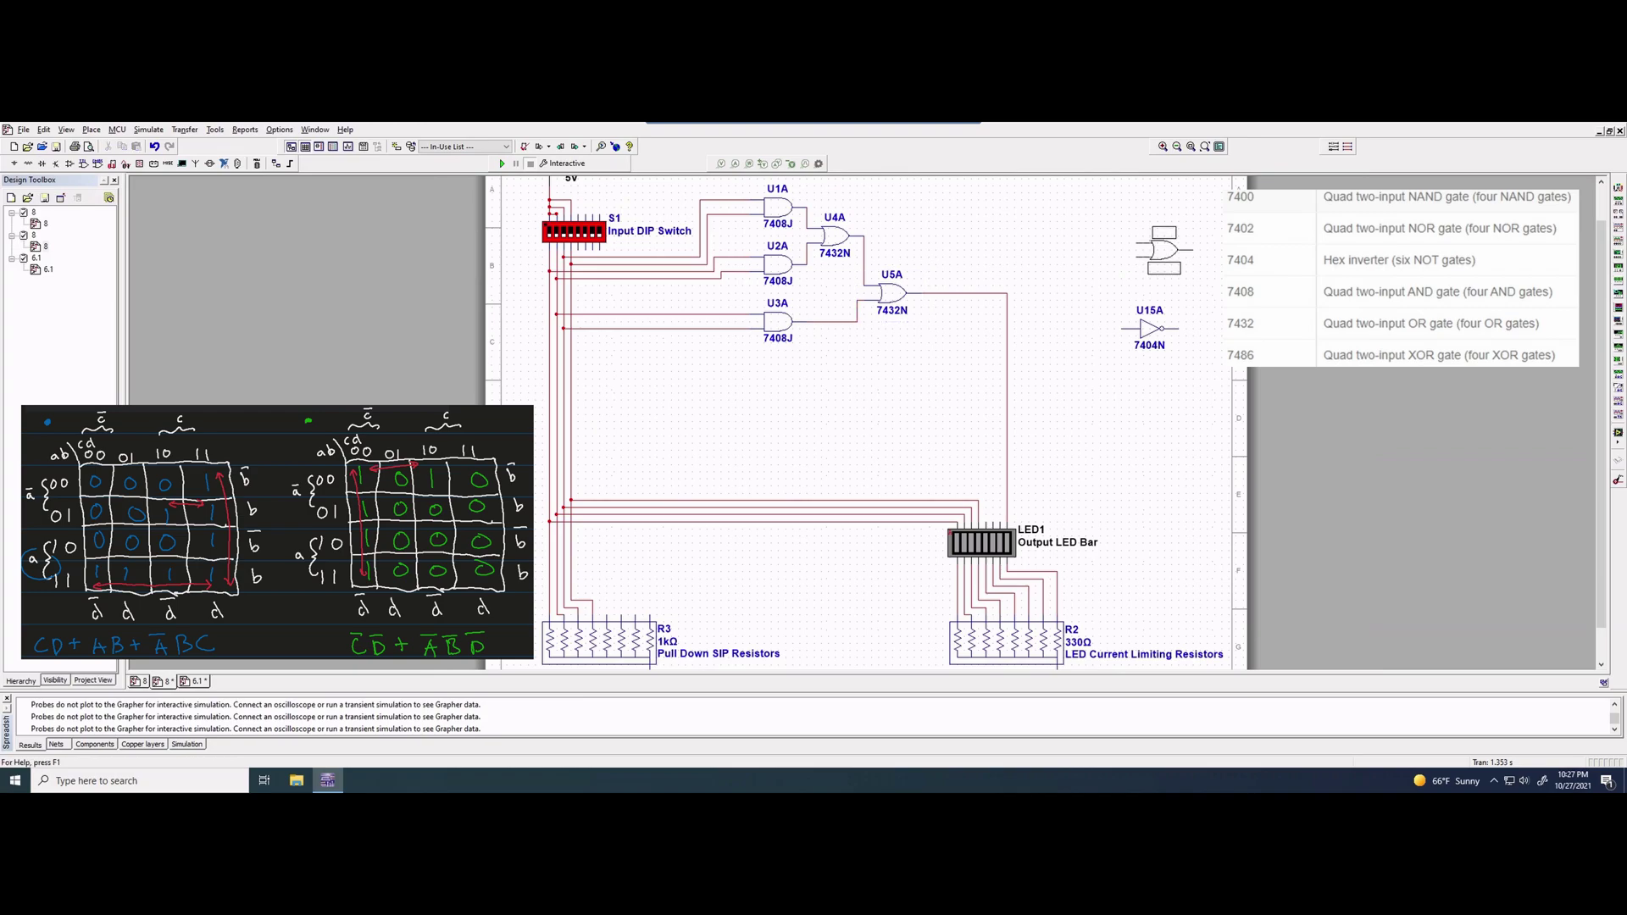
click(1157, 257)
click(778, 322)
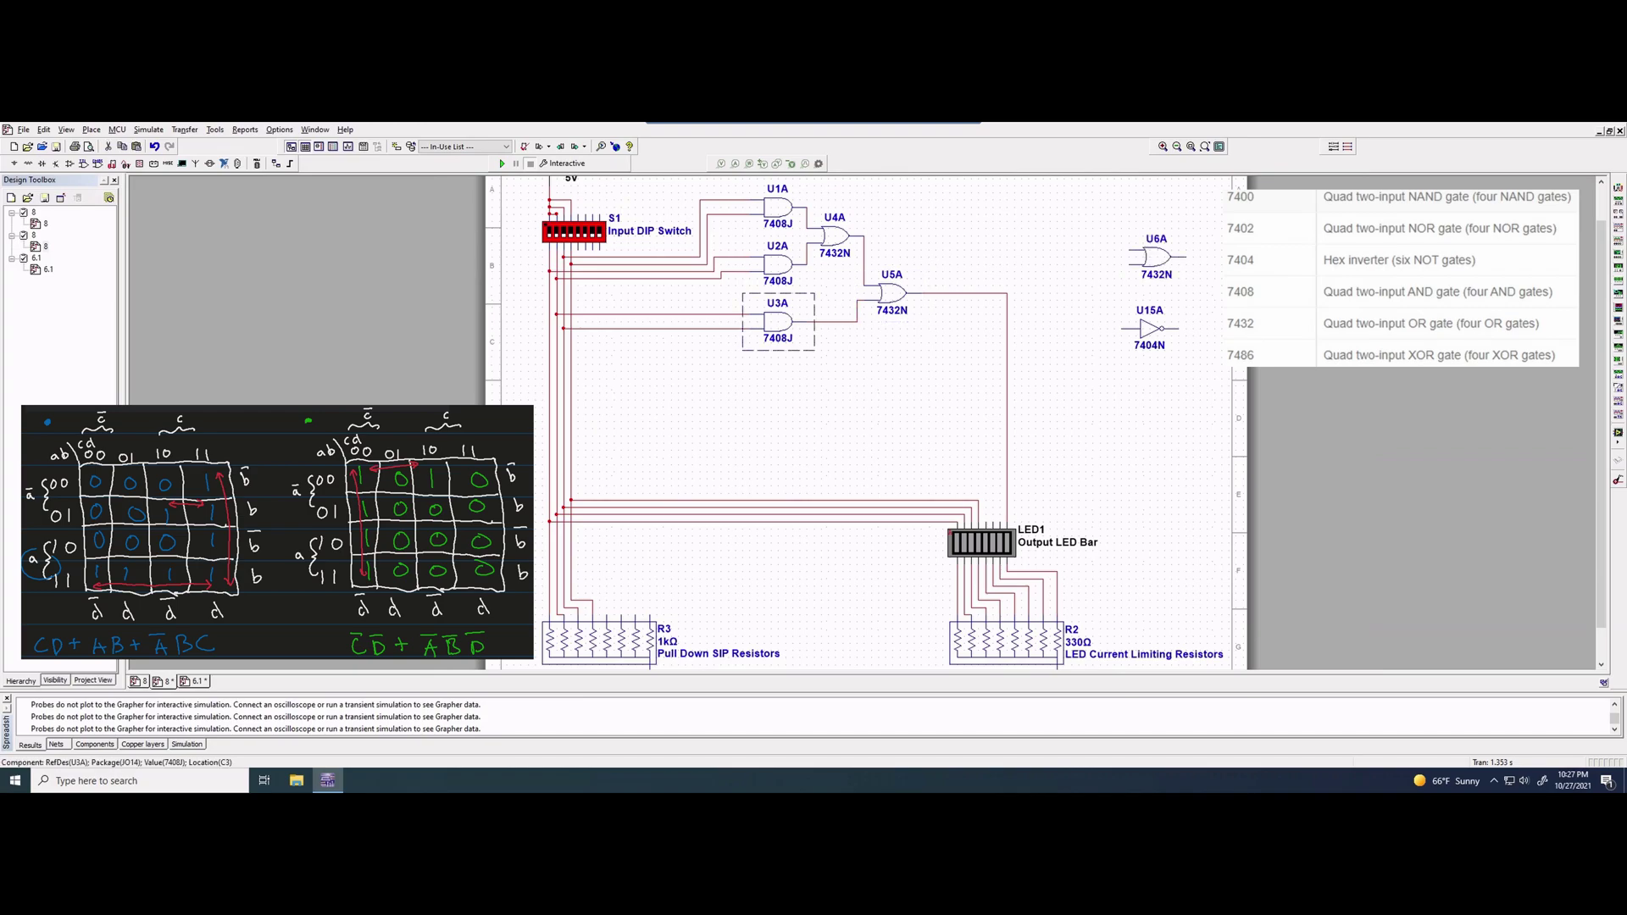
key(ctrl+c)
key(ctrl+v)
click(1157, 407)
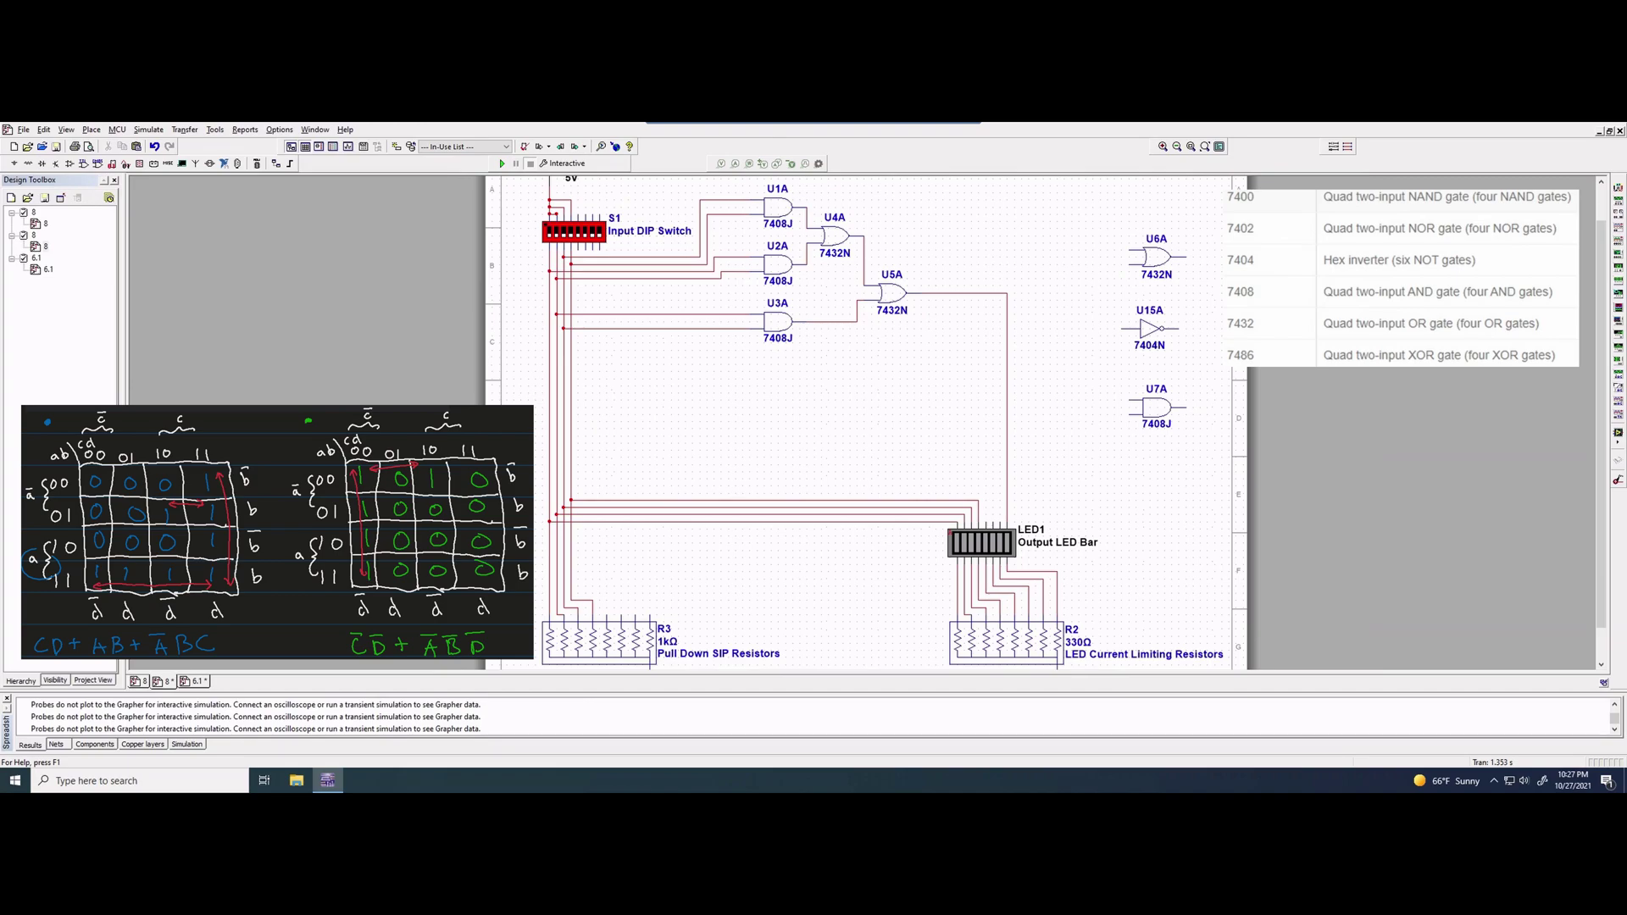
Move the 7404N inverter beside the switch lines below U3A and place a copy directly beneath it.
drag(1150, 328, 621, 364)
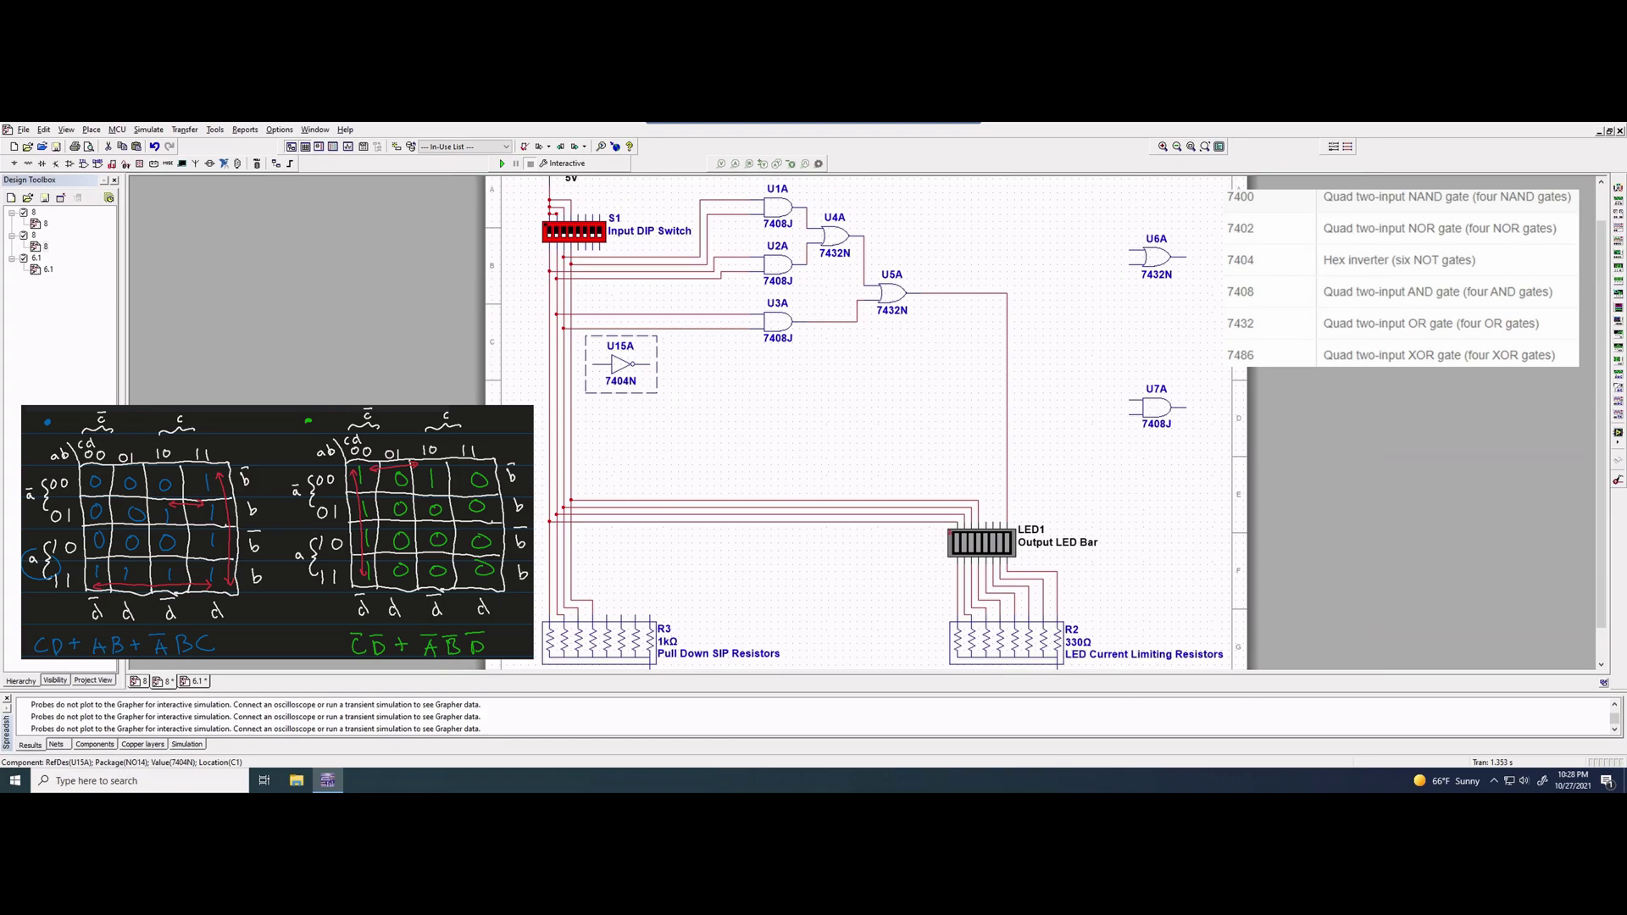
key(Escape)
key(ctrl+v)
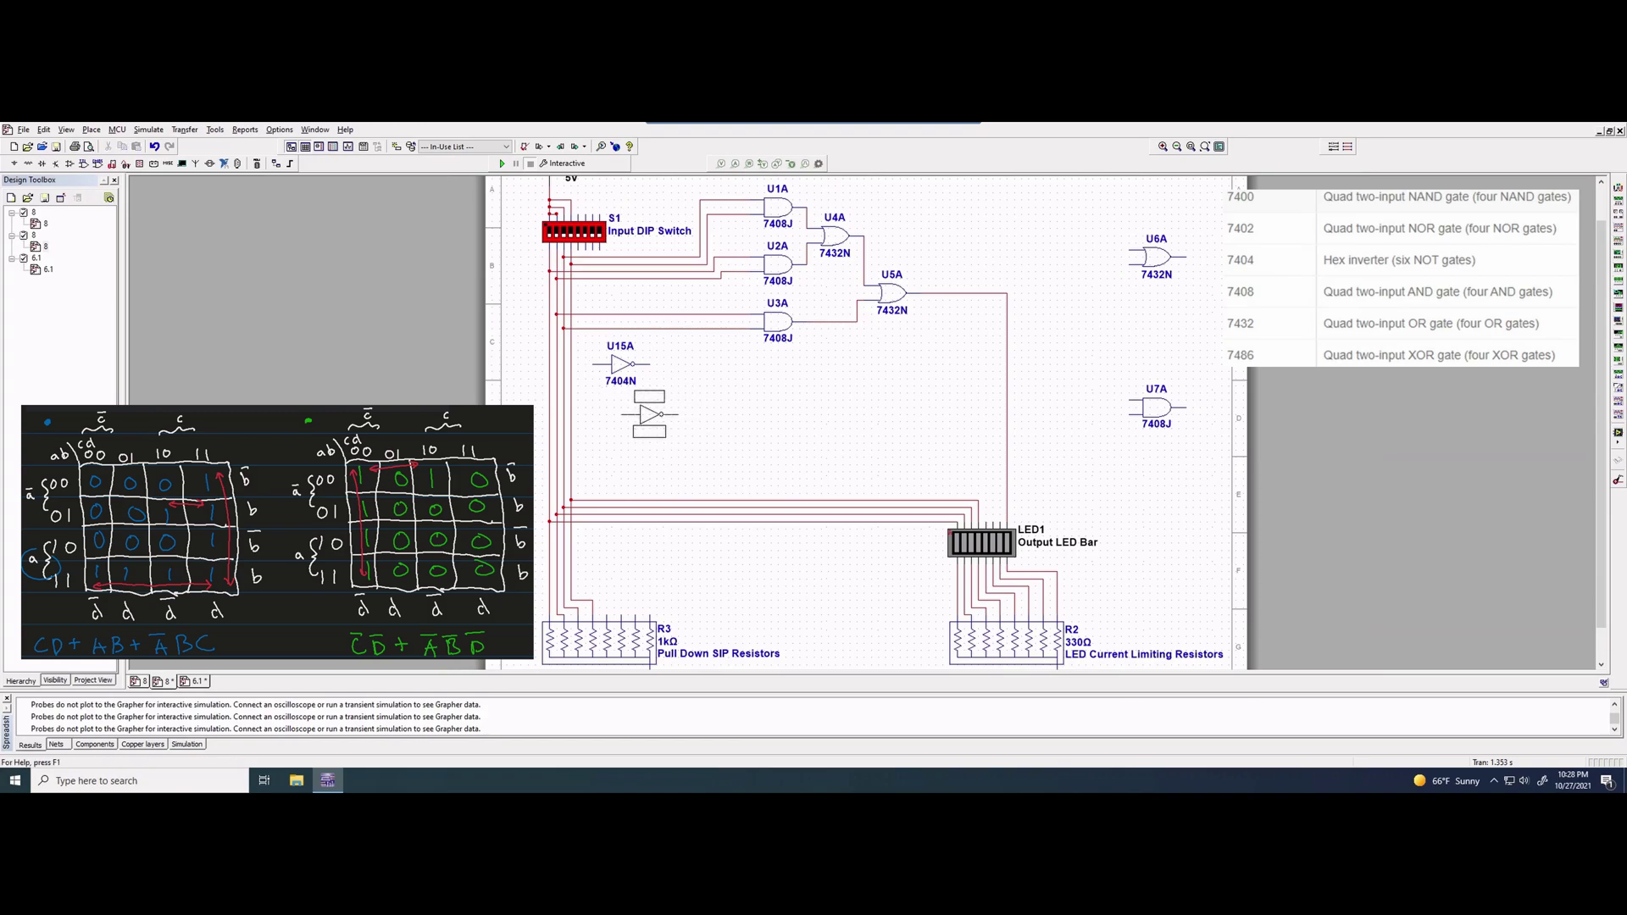
click(623, 414)
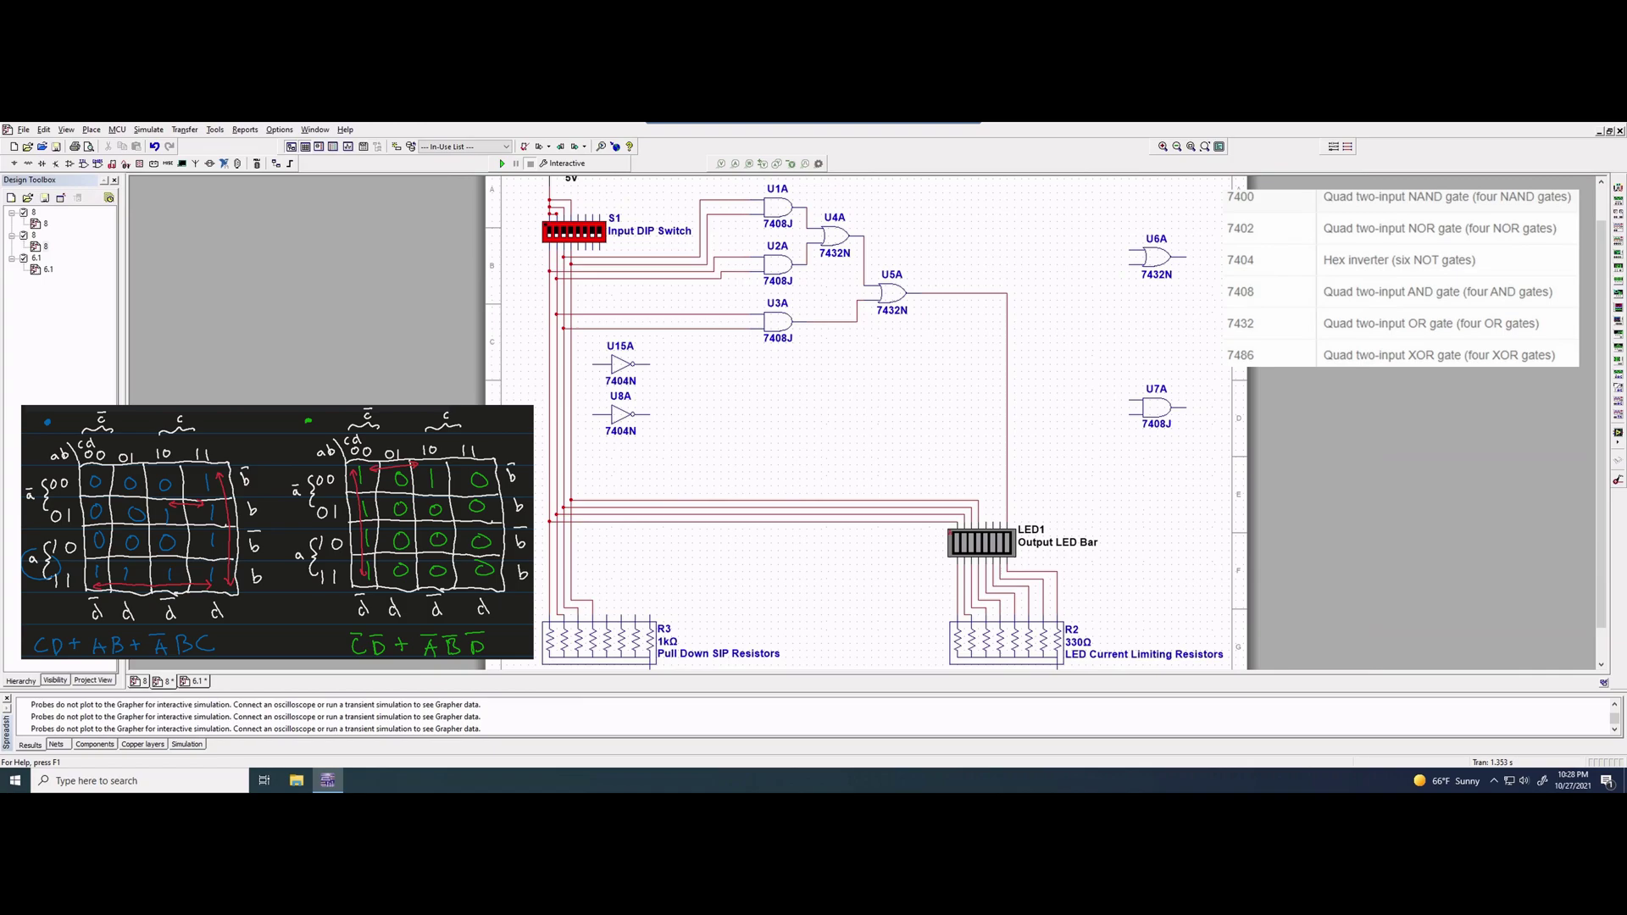
Wire the inputs of inverters U15A and U8A to the third and fourth switch lines and move AND gate U7A to their right.
drag(532, 298, 598, 338)
key(Escape)
click(593, 414)
drag(1157, 406, 678, 393)
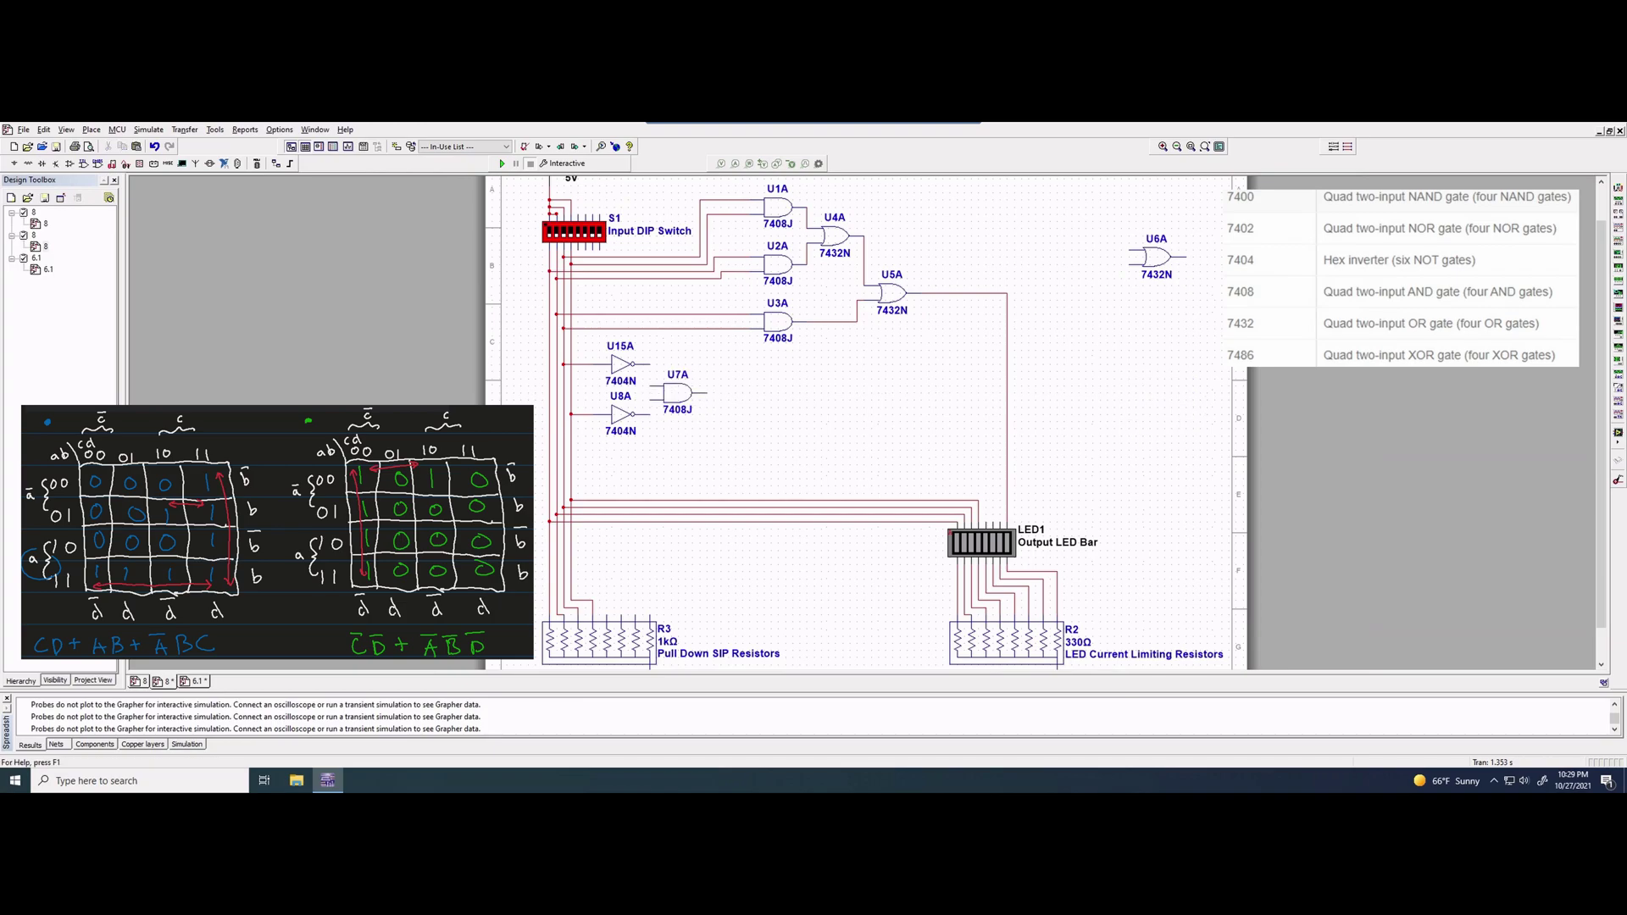
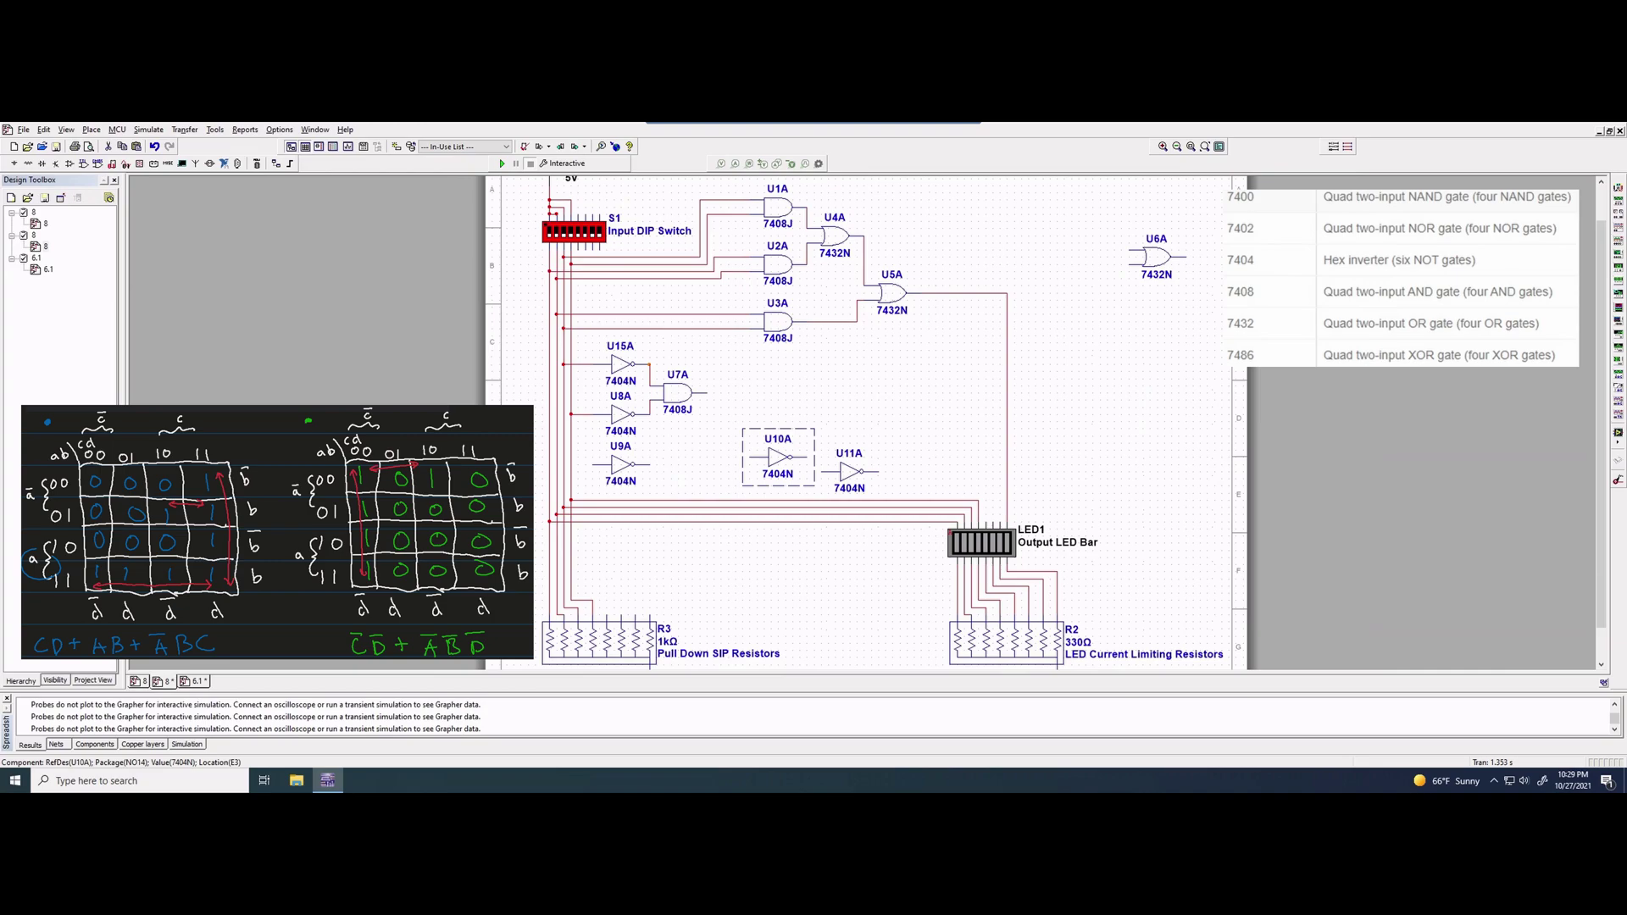
Move inverter U9A below U7A and wire the inputs of U9A, U10A and U11A to the first, second and fourth switch lines.
drag(620, 464, 706, 443)
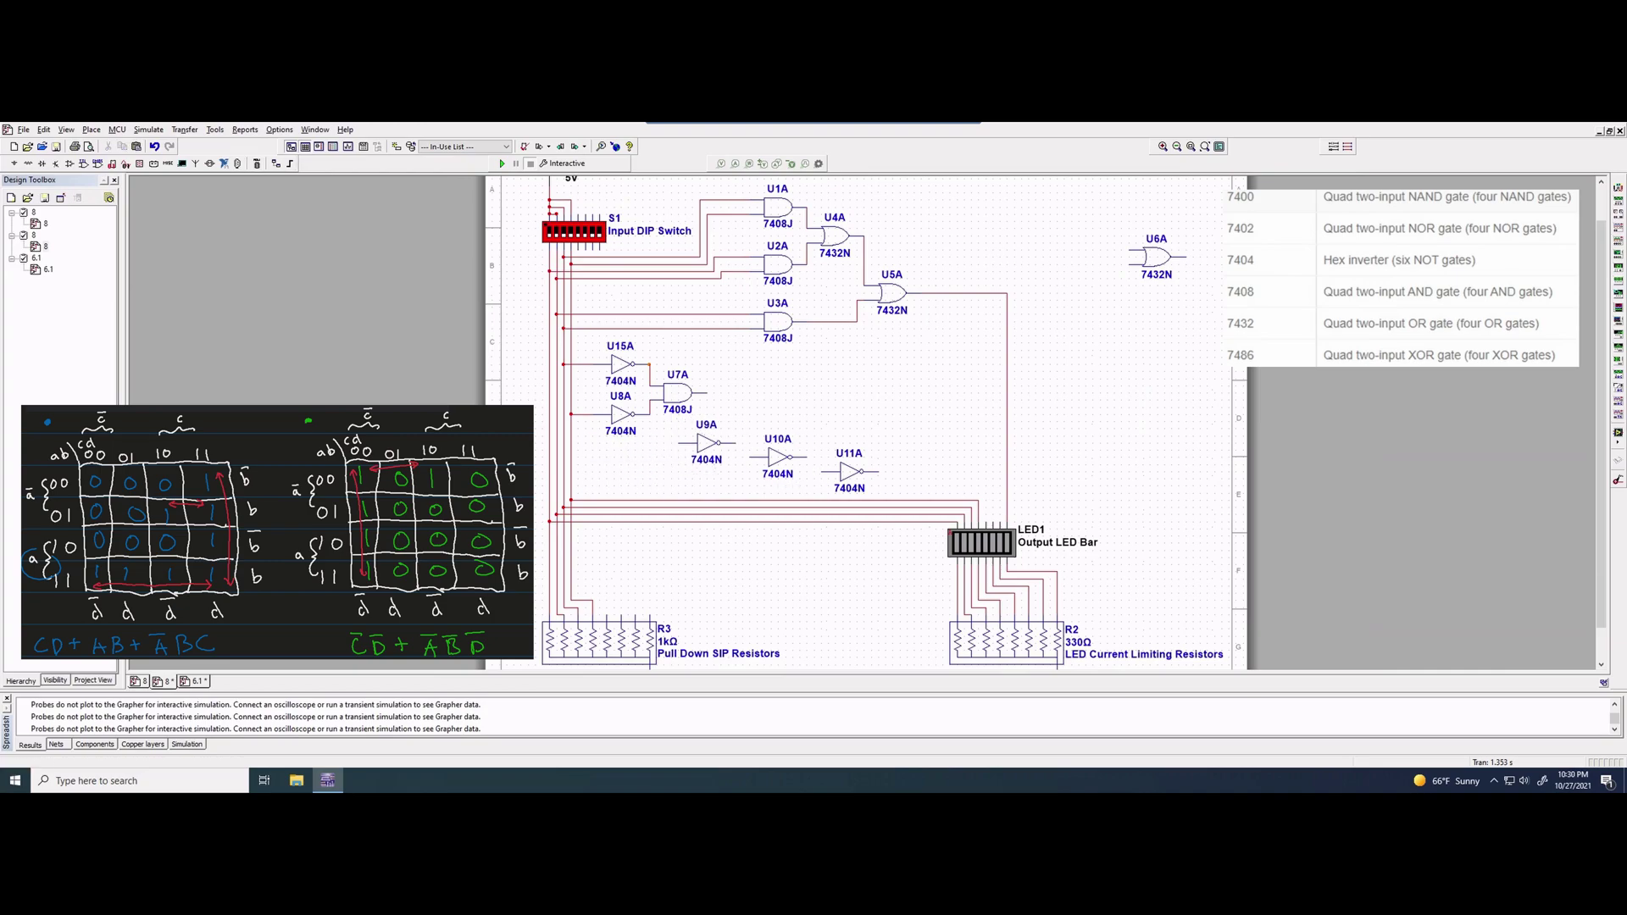
click(683, 442)
click(556, 443)
click(750, 457)
click(571, 471)
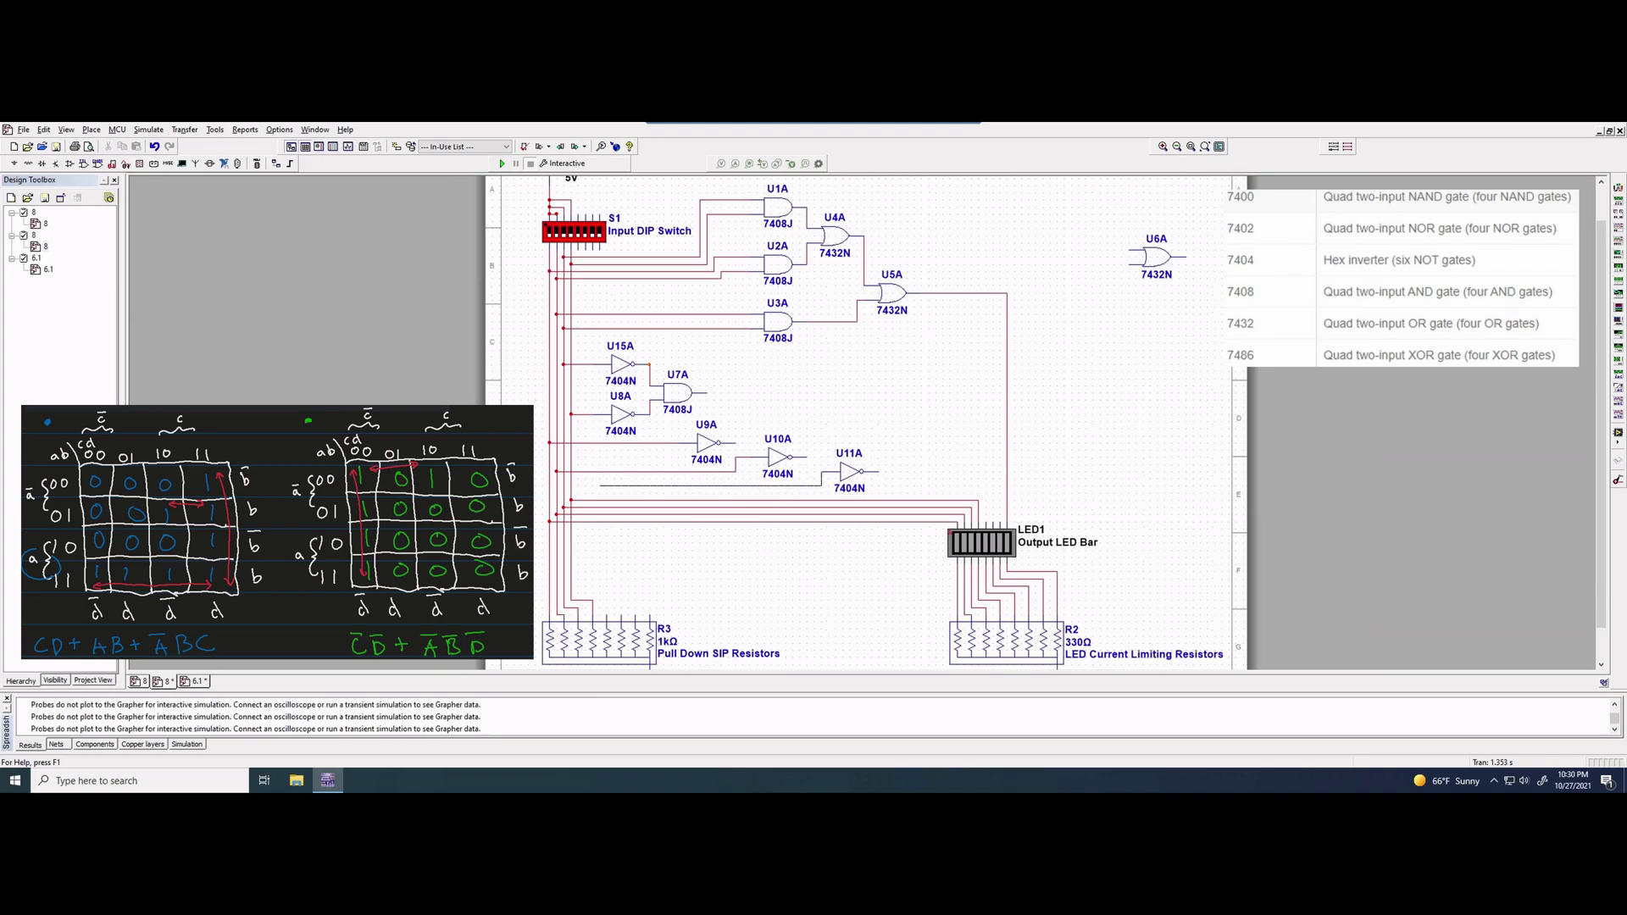
click(571, 486)
Duplicate the 7408J AND gate above inverter U11A and wire the outputs of U9A and U10A to the copy's inputs.
click(735, 441)
key(Escape)
click(778, 457)
click(778, 321)
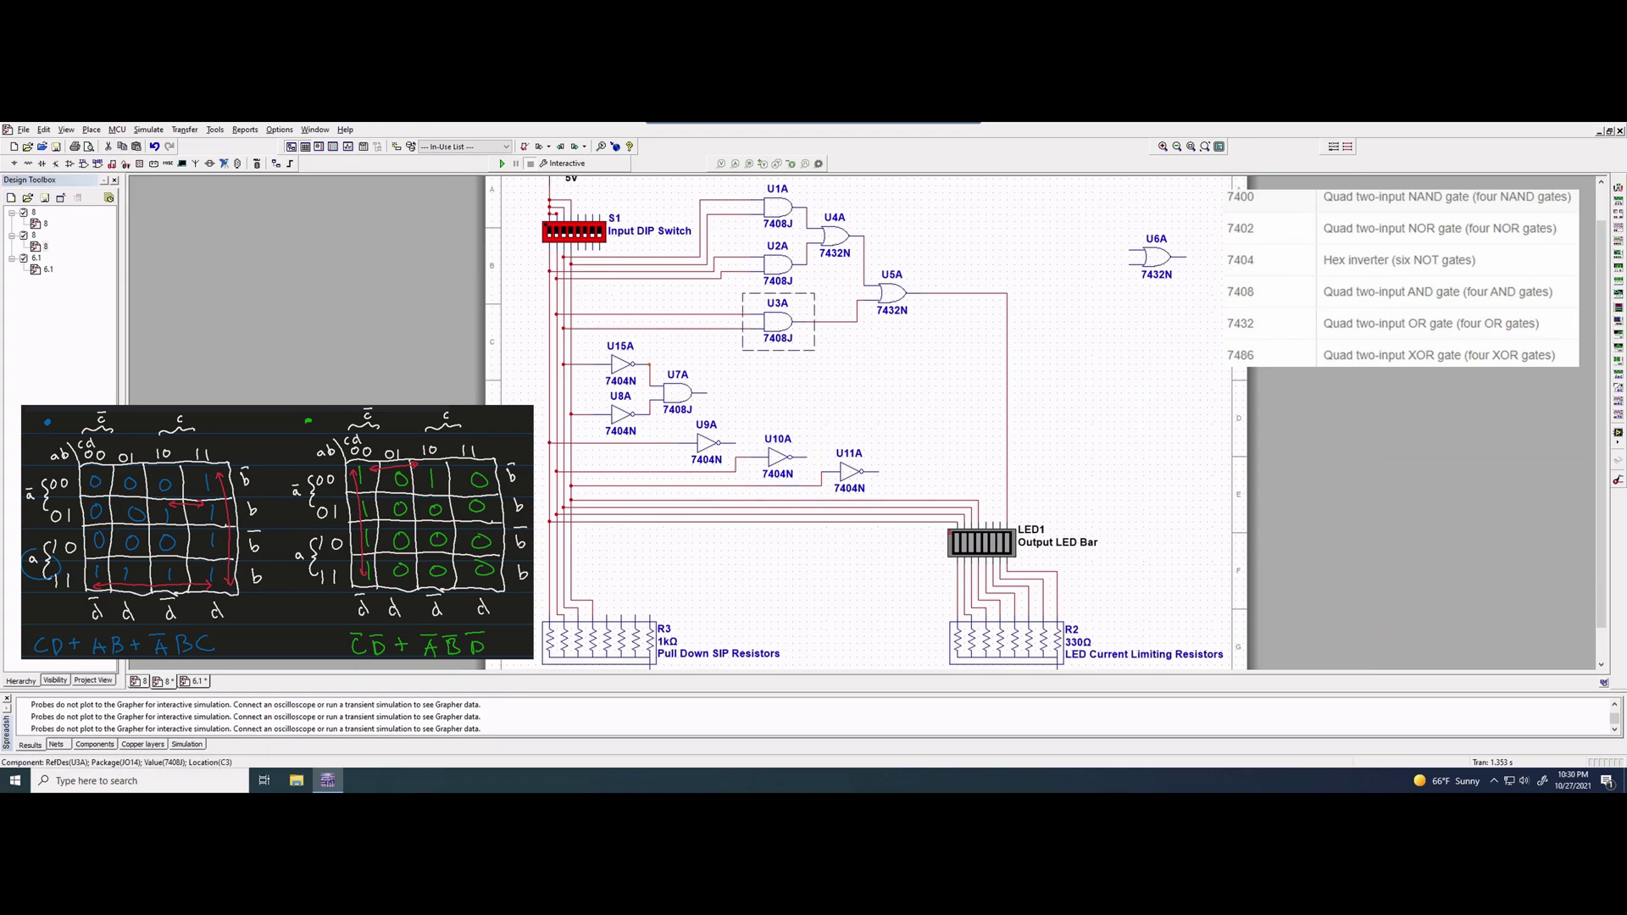
click(677, 393)
key(ctrl+c)
key(ctrl+v)
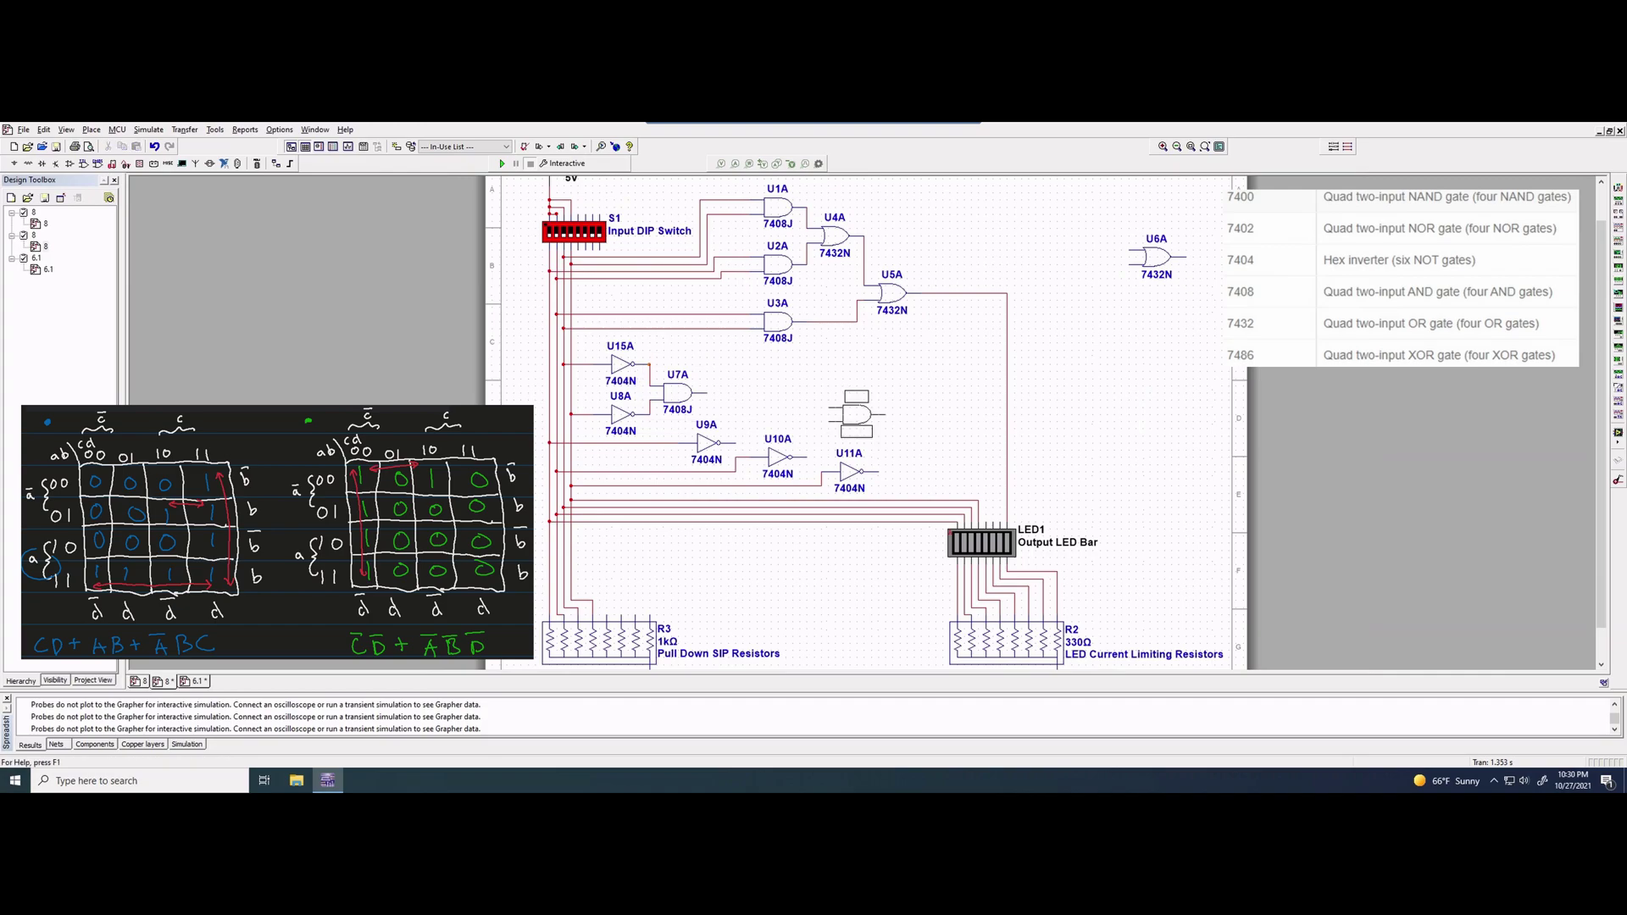
click(834, 415)
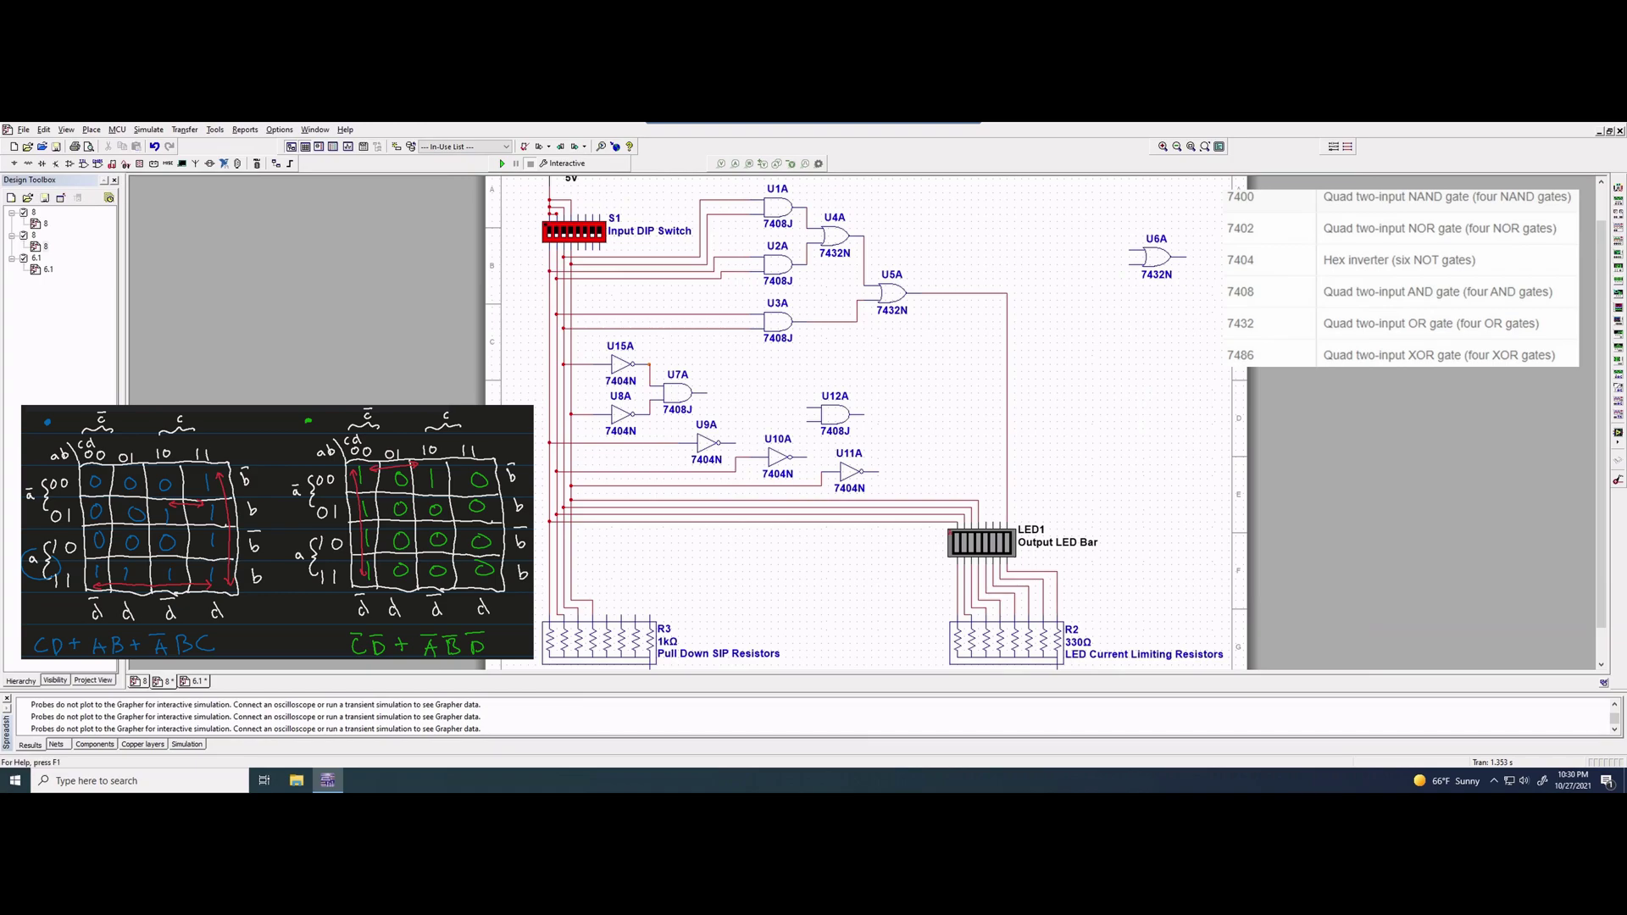
click(720, 442)
click(810, 408)
Duplicate AND gate U12A to its lower right and wire the outputs of U12A and U11A to the copy's inputs.
click(835, 415)
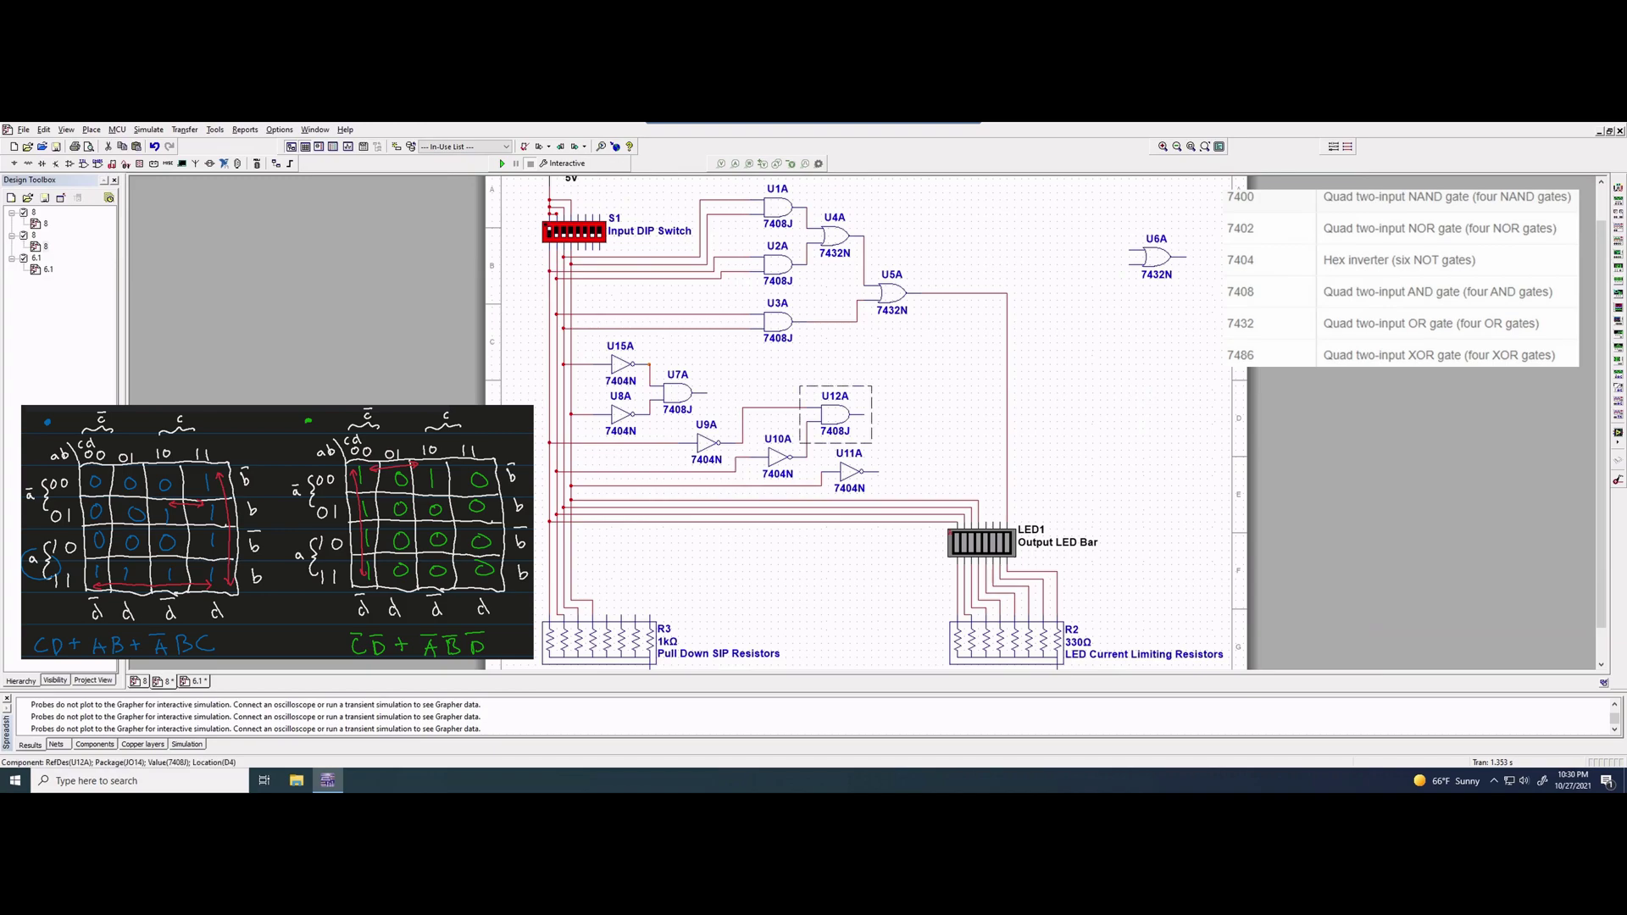
key(ctrl+c)
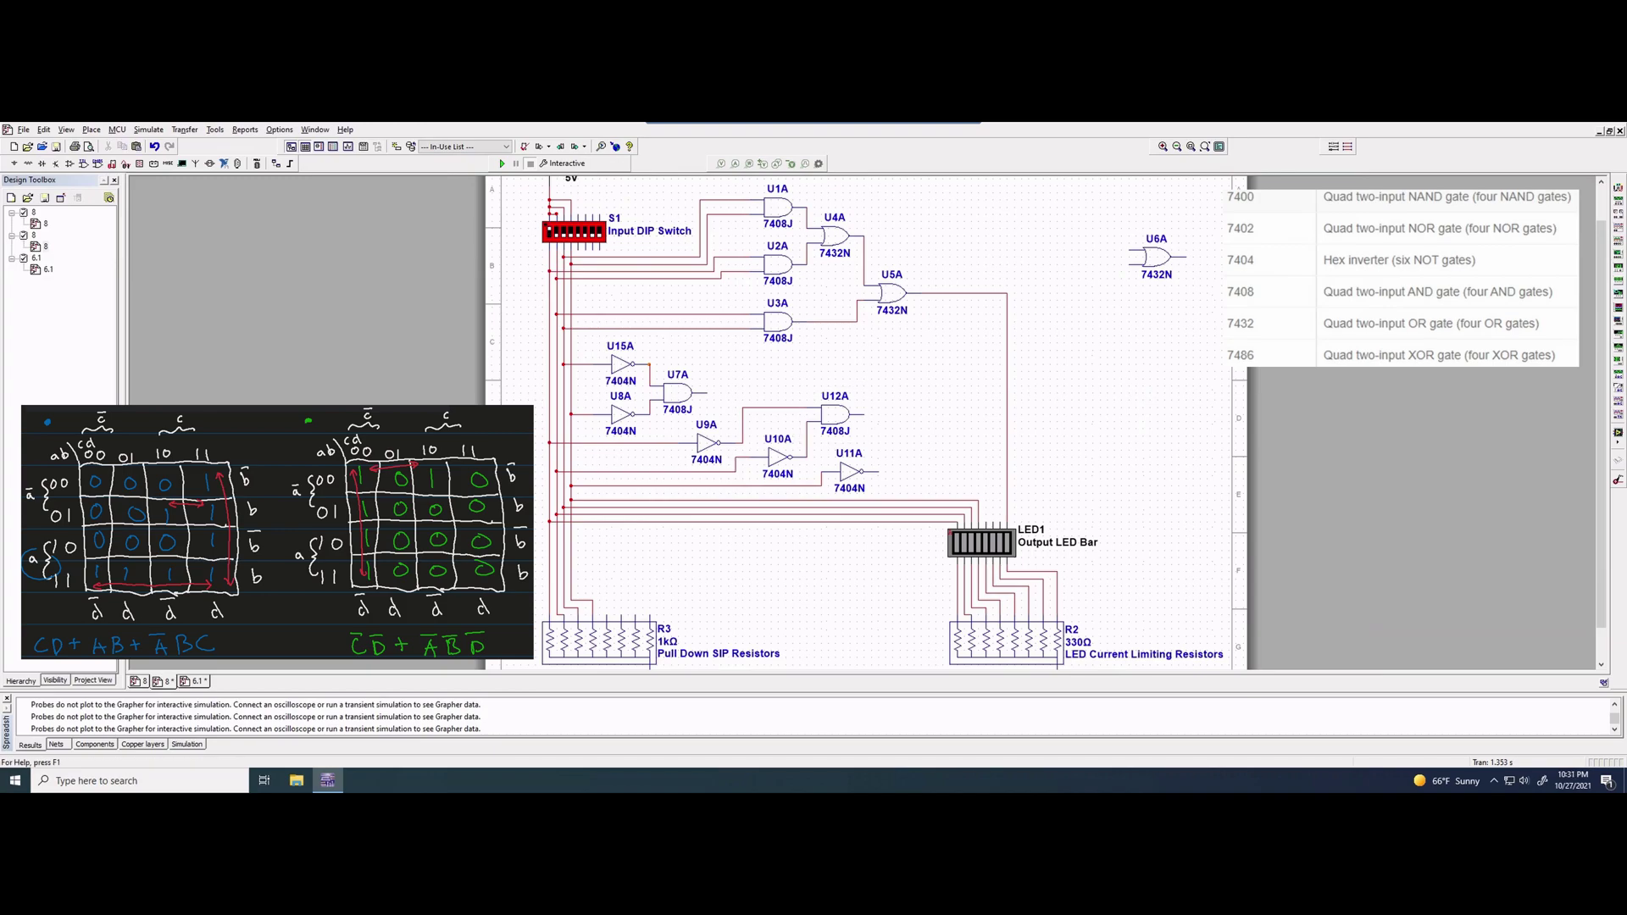
key(ctrl+v)
click(905, 435)
click(863, 415)
click(879, 429)
drag(538, 346, 703, 421)
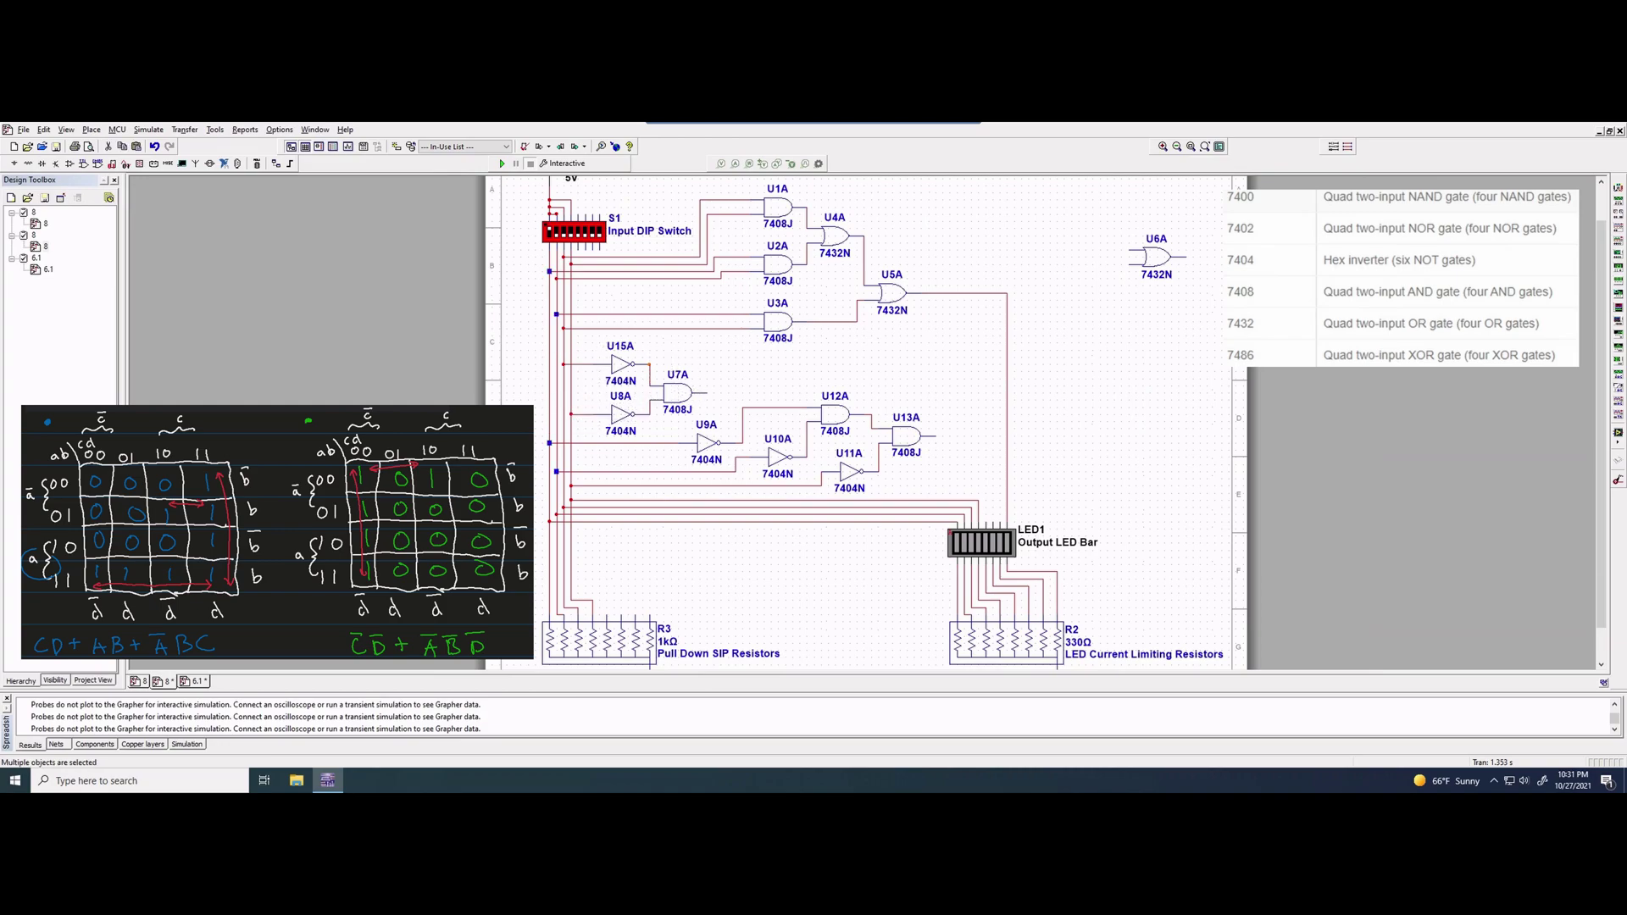
key(Escape)
Move OR gate U6A beside U13A, then wire it from U7A and U13A to the LED bar input just left of U5A's.
click(1155, 257)
drag(1156, 257, 965, 408)
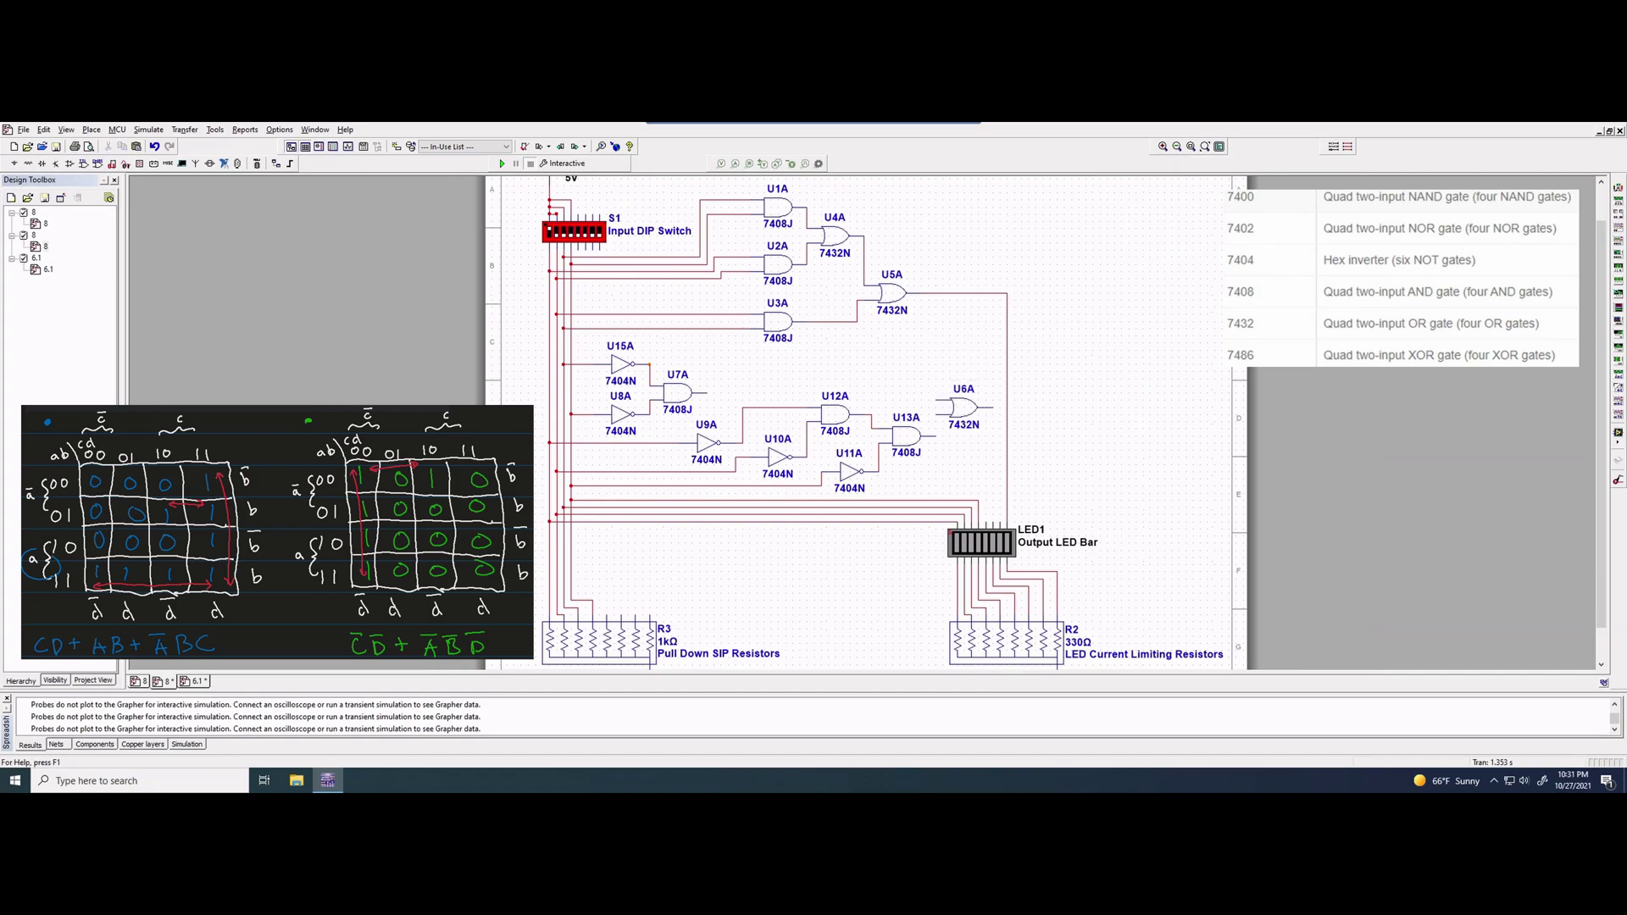
click(707, 393)
click(936, 399)
click(1000, 522)
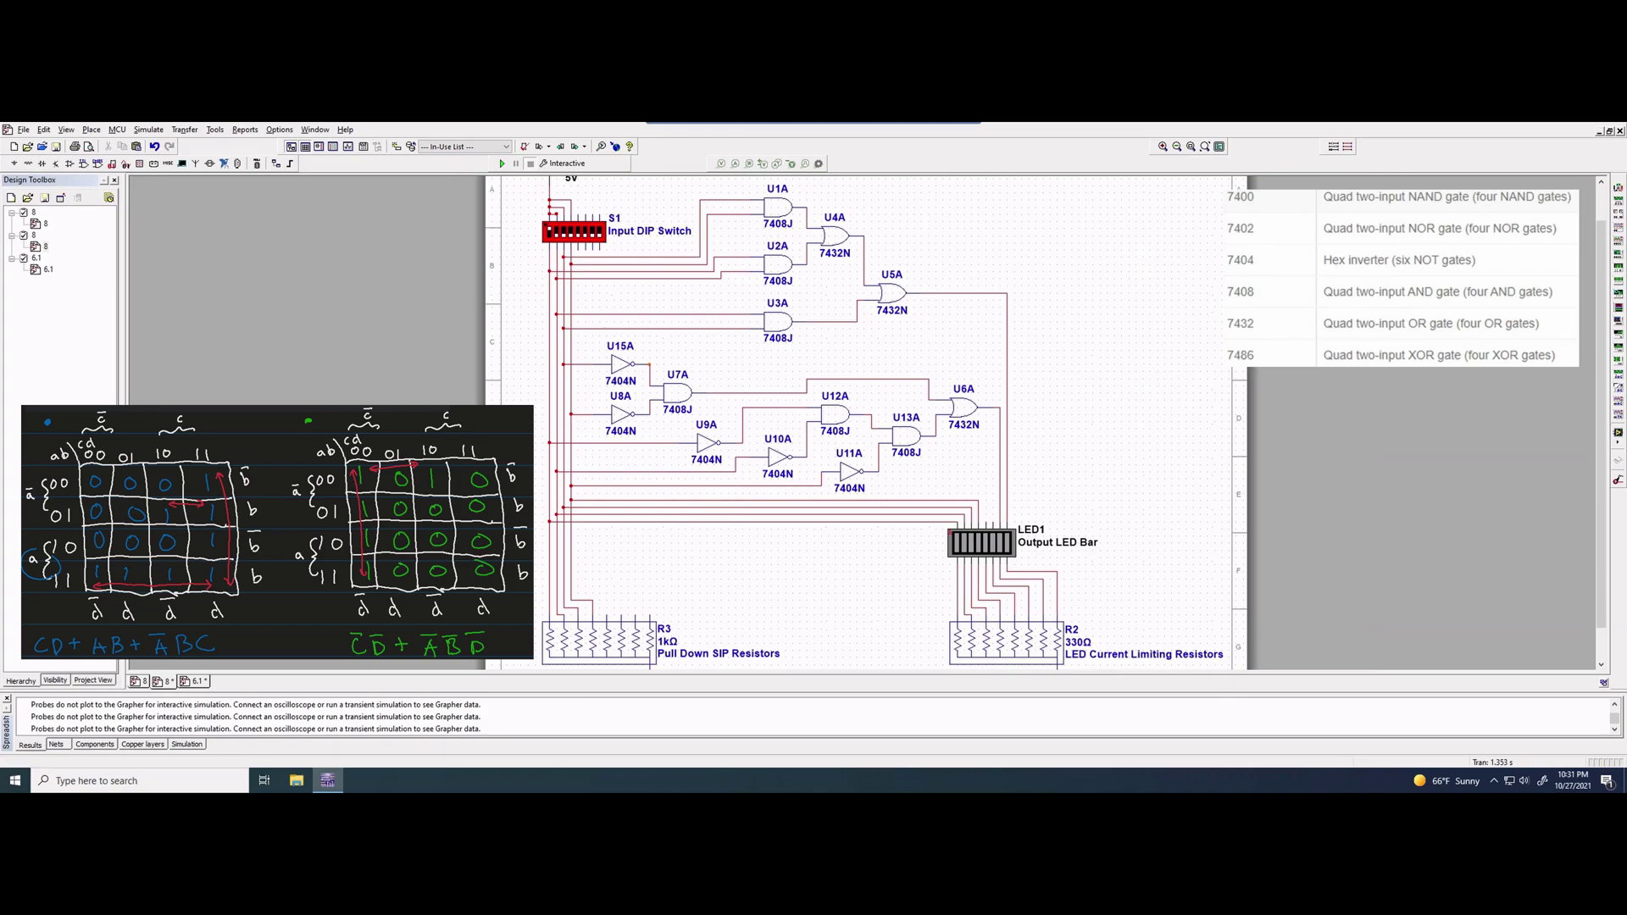
Run the simulation and toggle the four DIP switches through input combinations to check f1 and f2 against the Karnaugh maps.
click(502, 163)
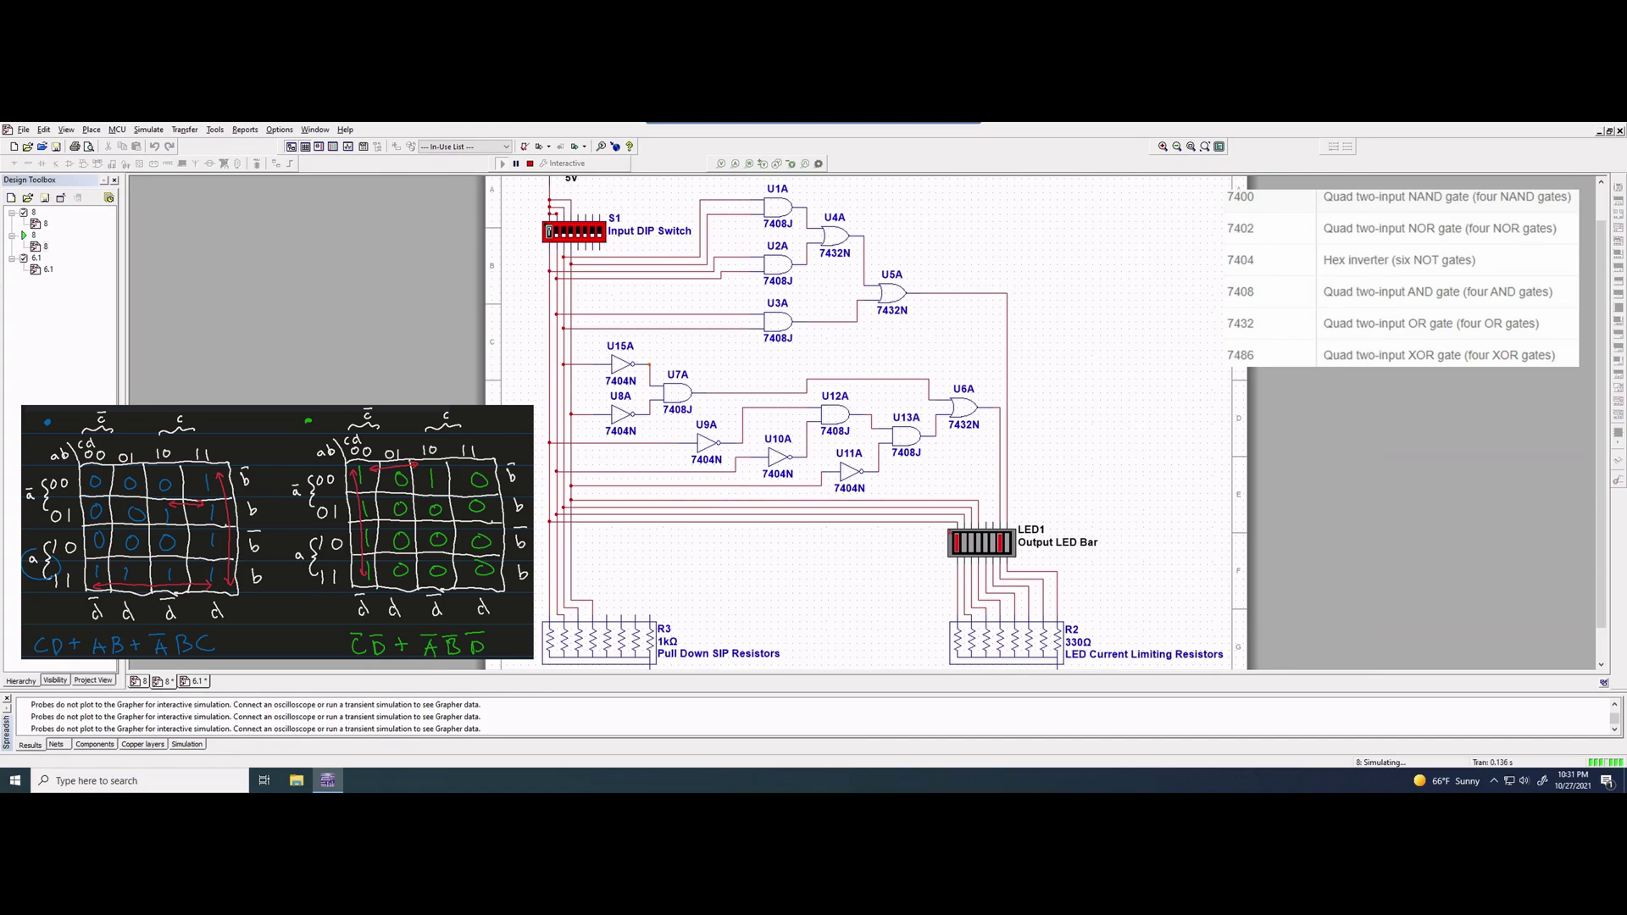
click(549, 231)
click(549, 231)
key(2)
click(556, 232)
click(549, 231)
click(549, 231)
click(556, 231)
click(556, 231)
click(564, 231)
click(563, 231)
click(556, 231)
click(563, 231)
click(570, 231)
click(549, 231)
click(563, 231)
click(570, 231)
click(569, 231)
click(549, 231)
click(1008, 462)
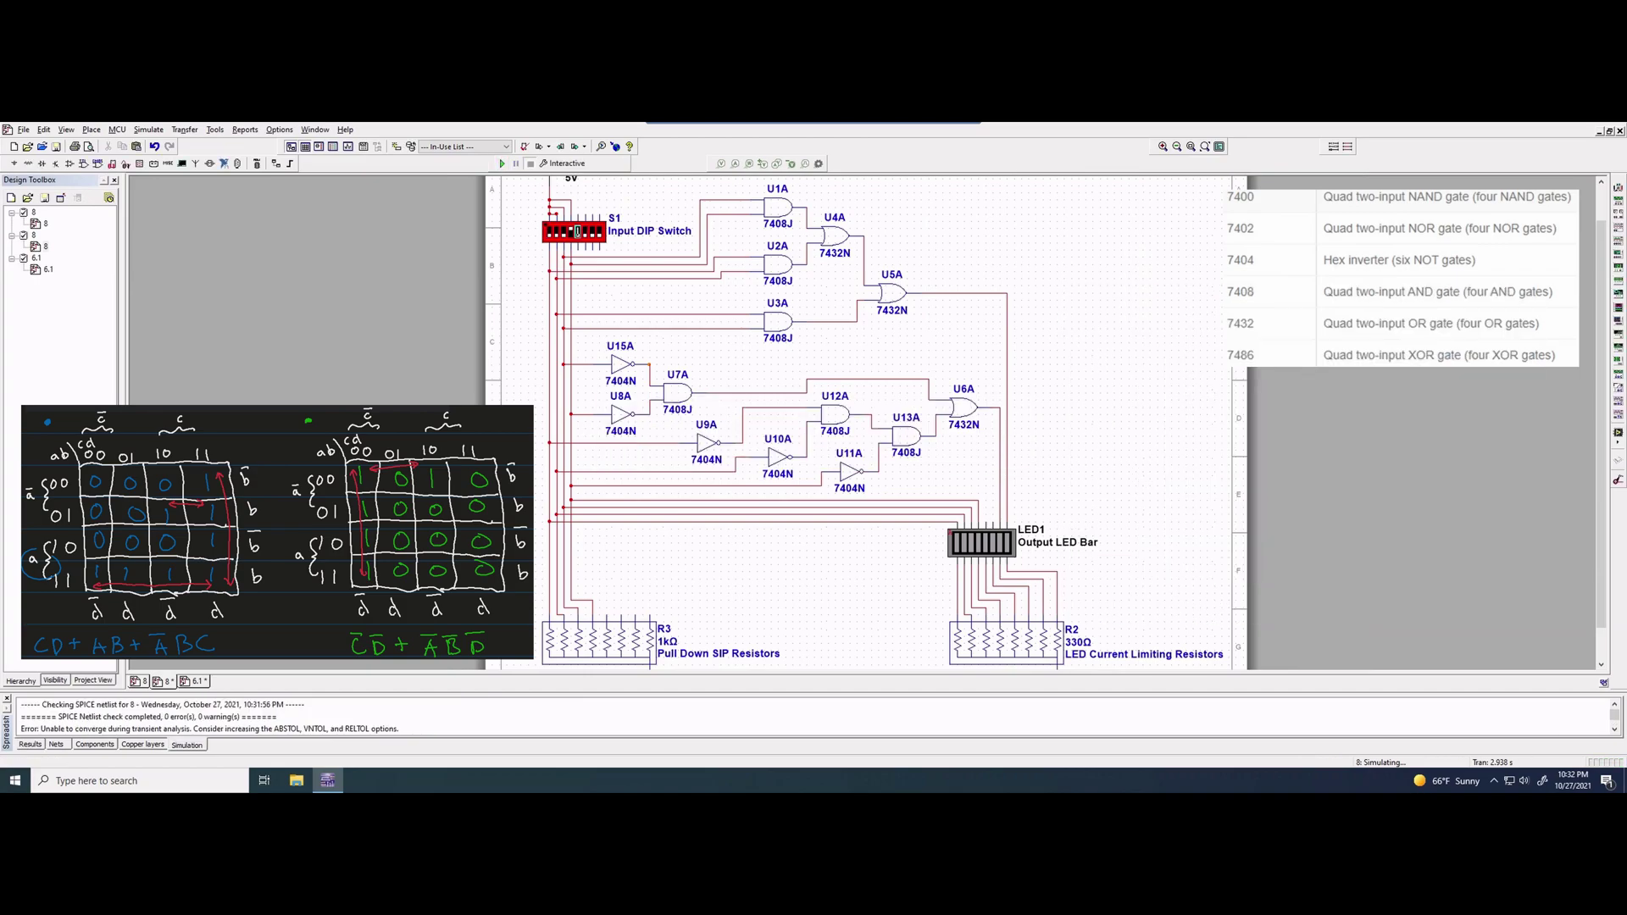
Restart the simulation and toggle the fourth DIP switch to continue checking the outputs.
key(F5)
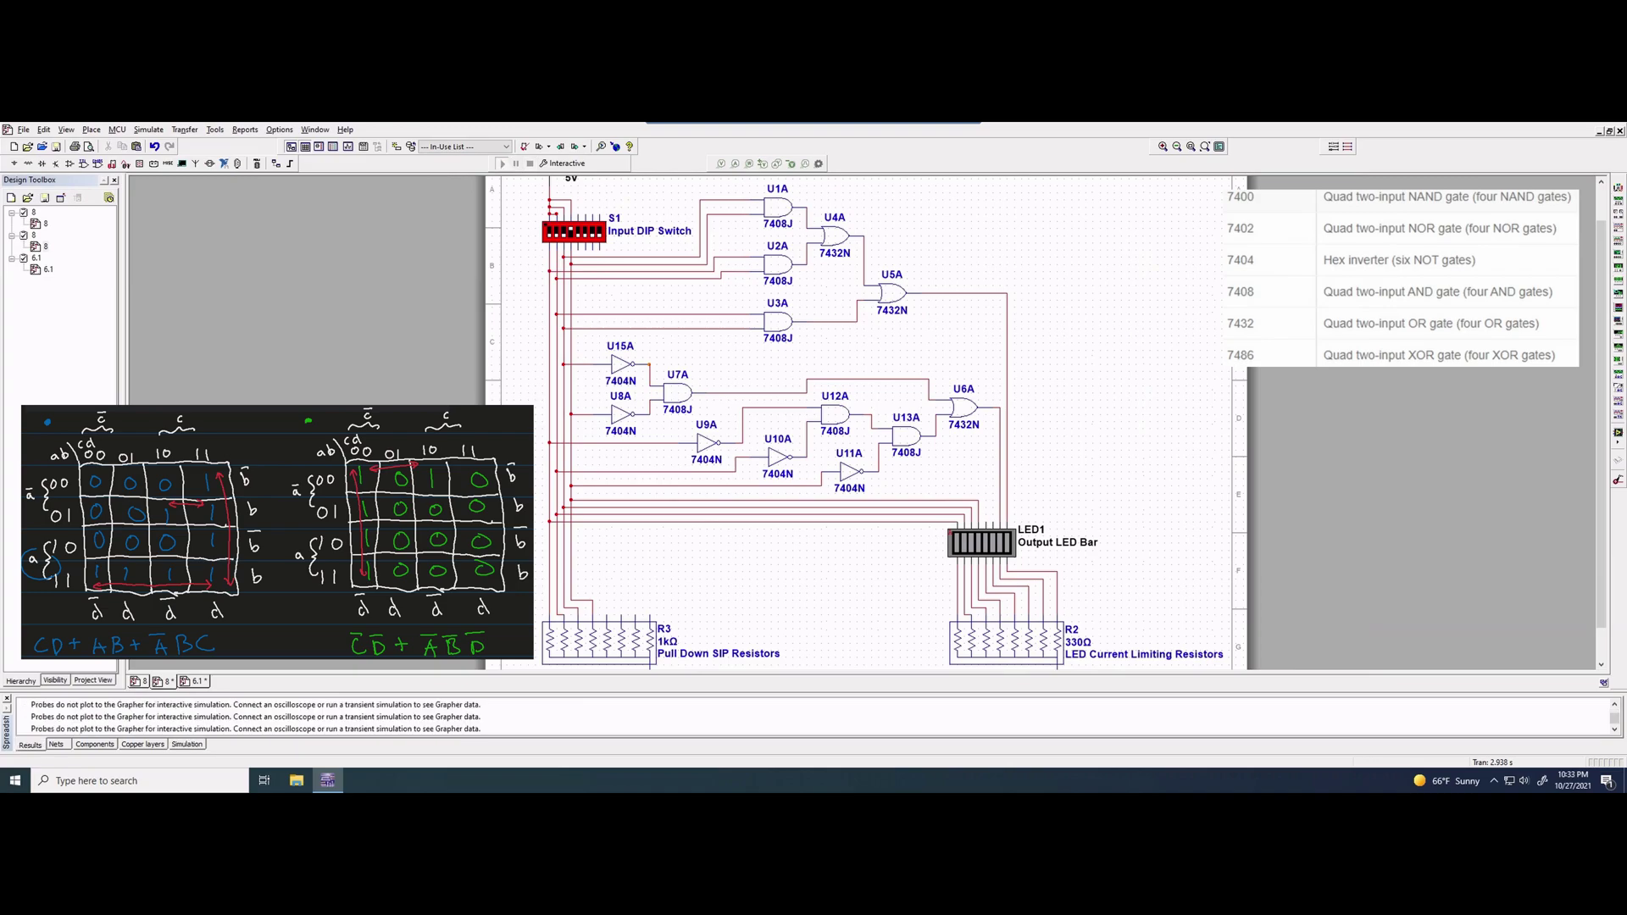
click(570, 231)
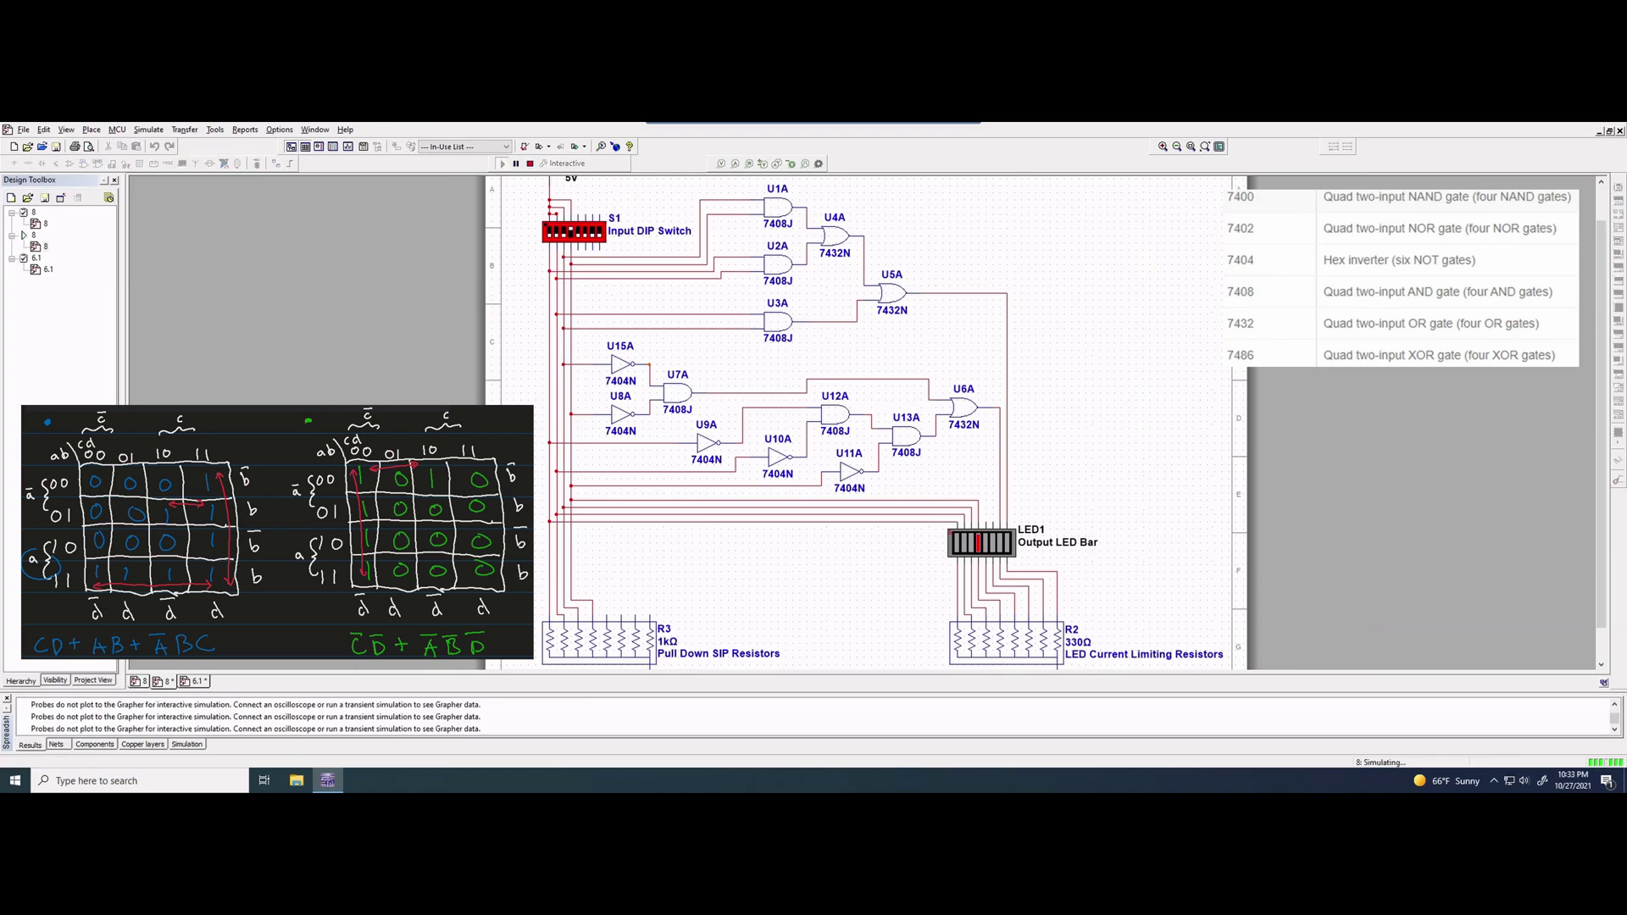